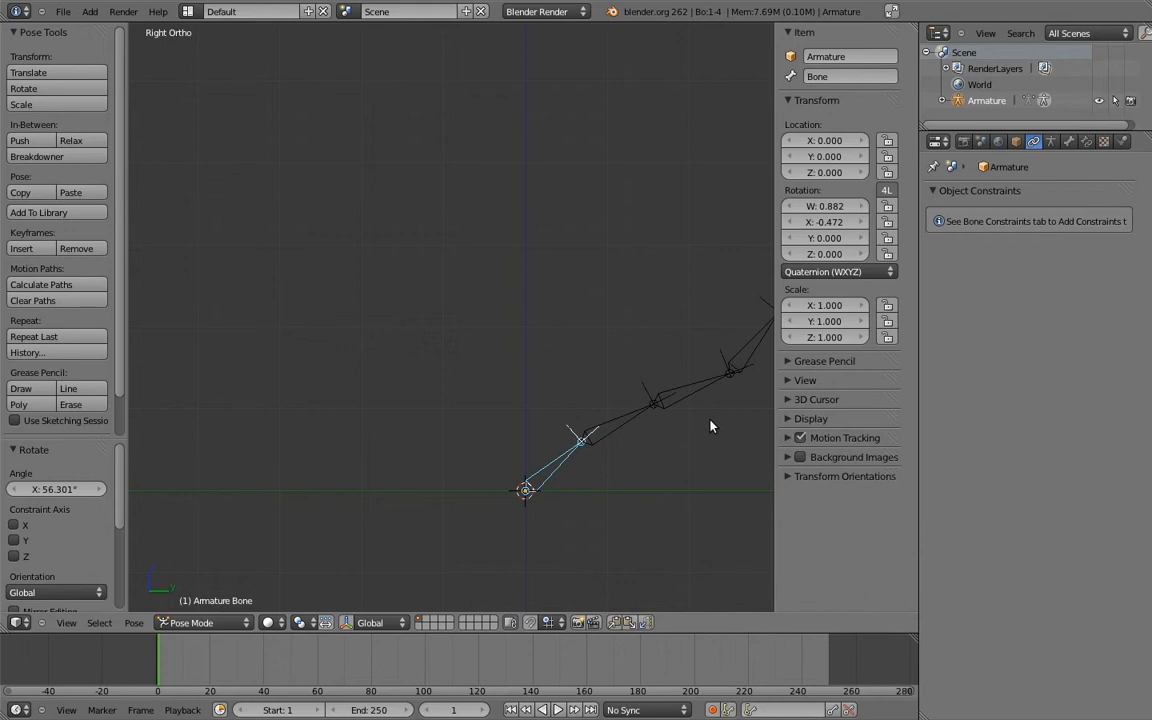
# Rotate the top bone of the posed chain by about -54 degrees.
pyautogui.rightClick(769, 321)
pyautogui.press('r')
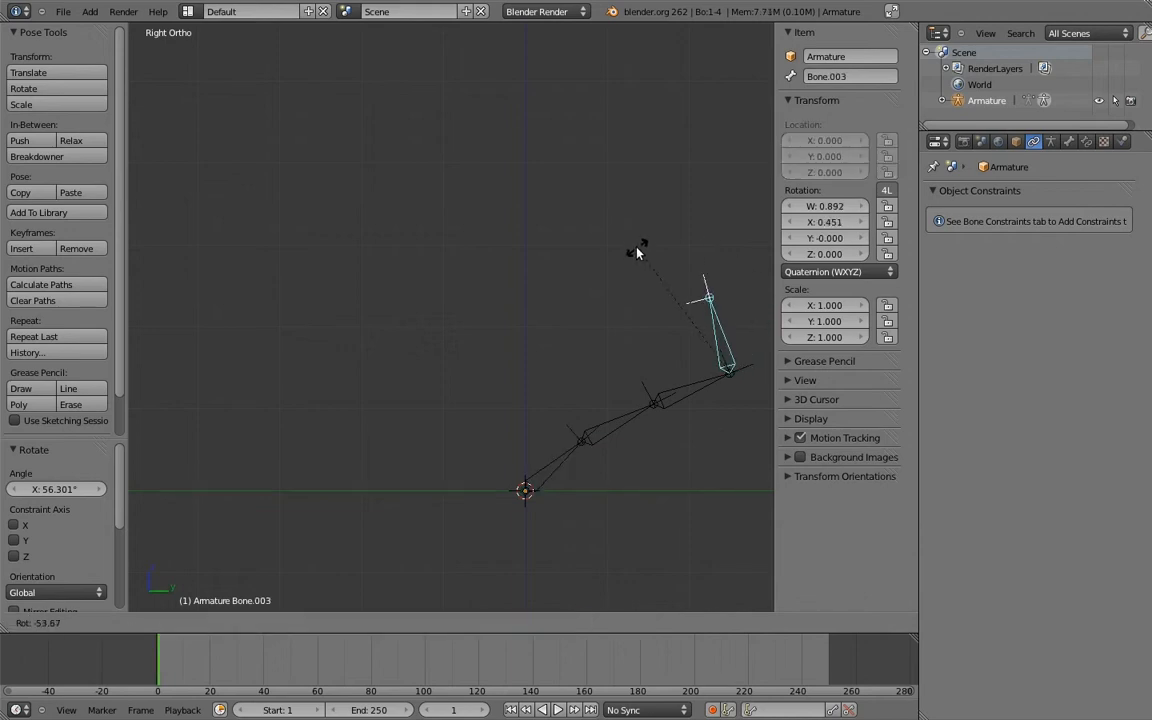
pyautogui.click(643, 249)
# Clear the rotation of all bones in the armature.
pyautogui.press('a')
pyautogui.hotkey('alt', 'r')
pyautogui.press('a')
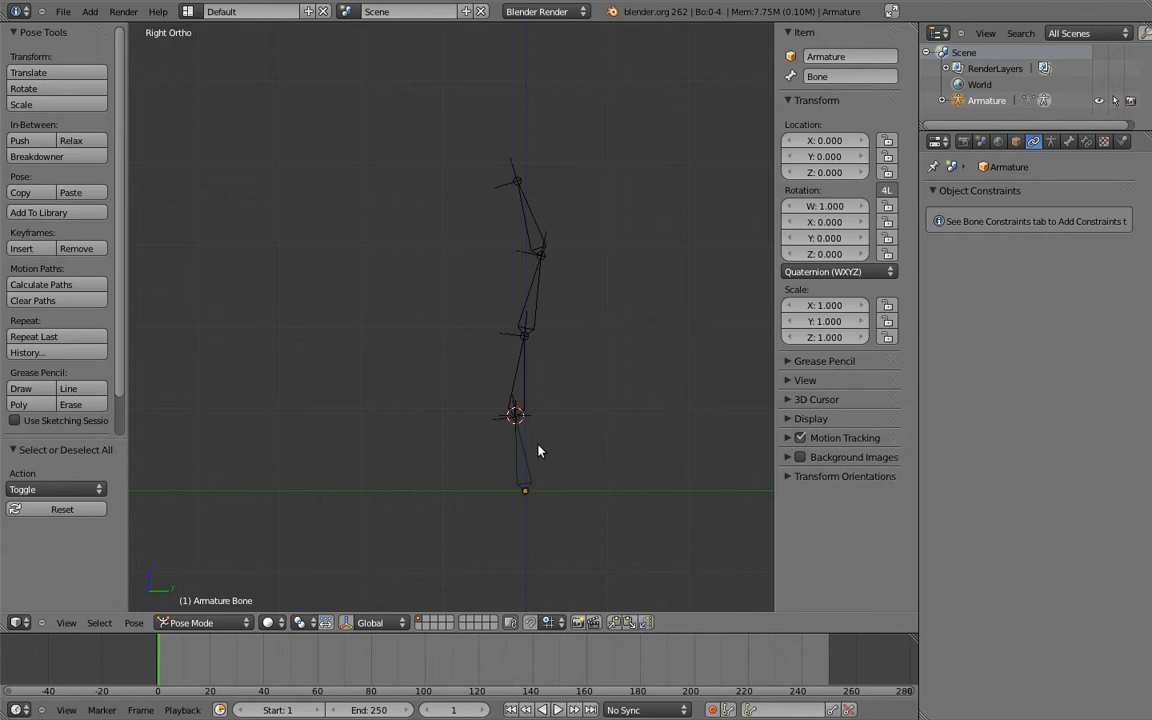
# In Edit Mode, clear the second bone's parent and switch the direction of the bottom bone.
pyautogui.press('Tab')
pyautogui.rightClick(523, 388)
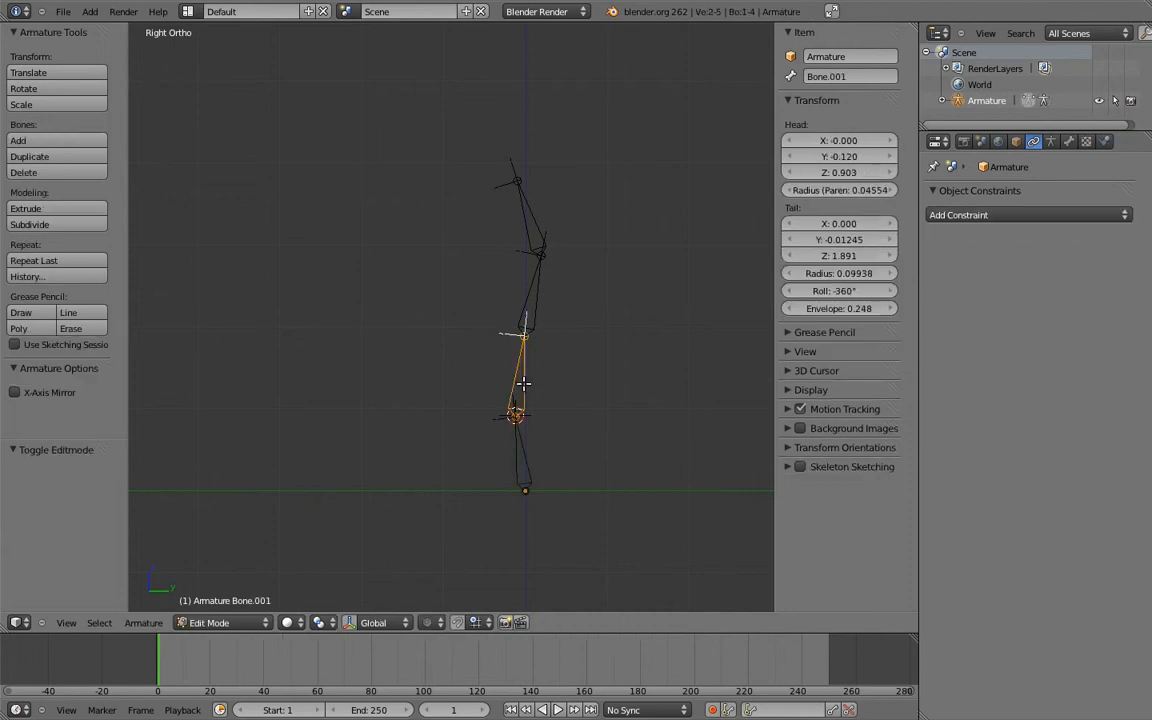
pyautogui.hotkey('alt', 'p')
pyautogui.click(523, 391)
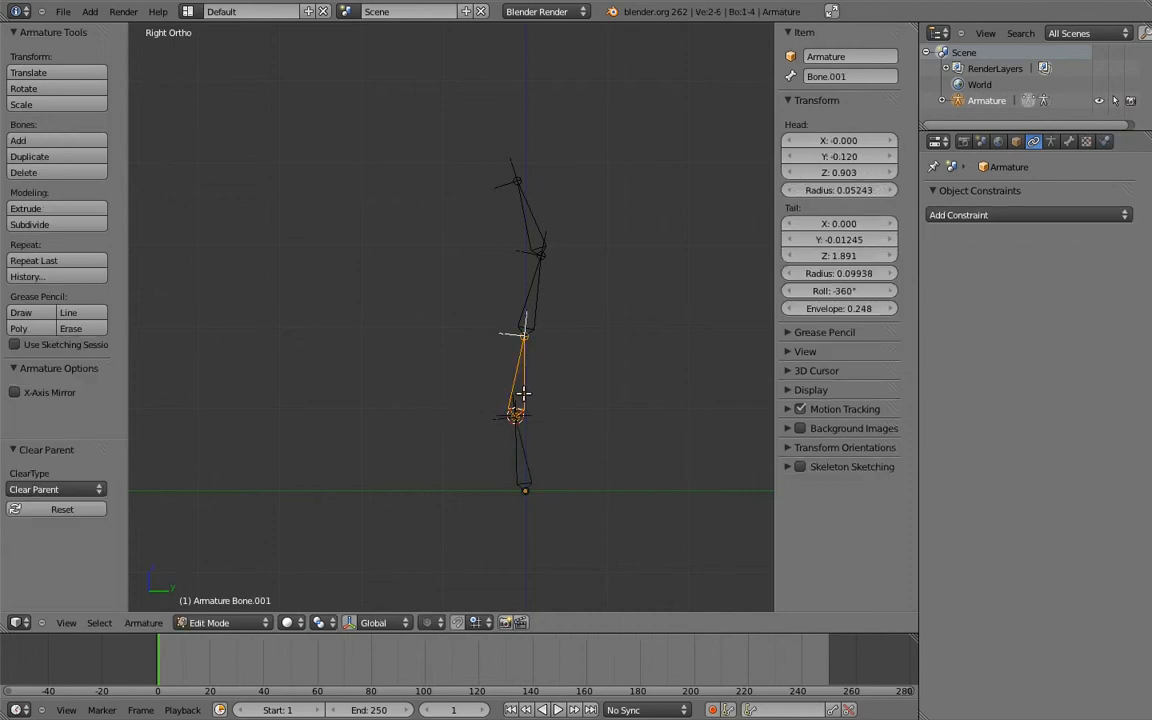
pyautogui.rightClick(522, 448)
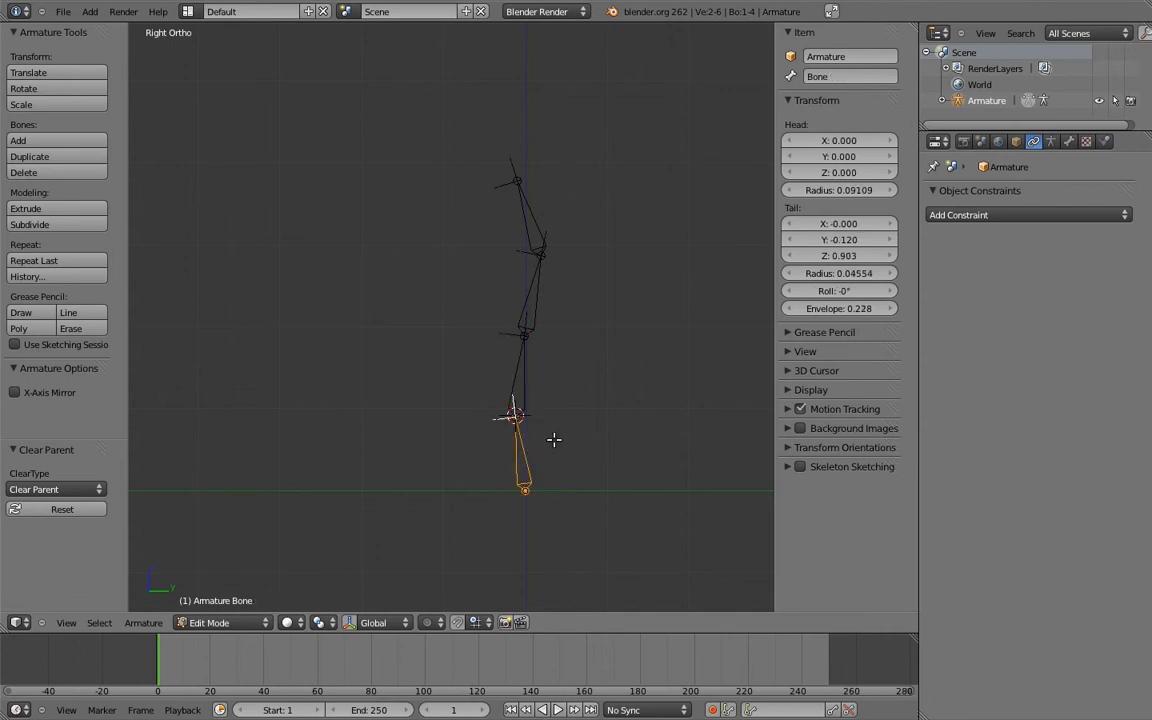
pyautogui.hotkey('alt', 'f')
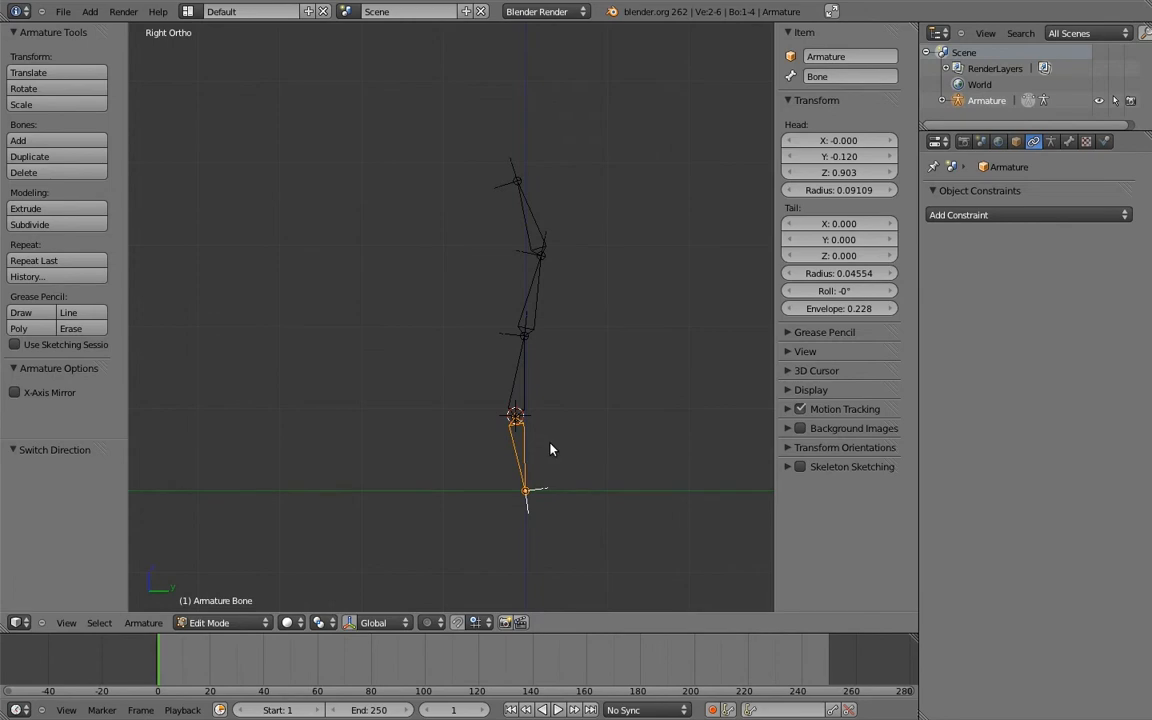
# In Pose Mode, add a Copy Location constraint to the second bone with the bottom bone as its target.
pyautogui.hotkey('ctrl', 'Tab')
pyautogui.keyDown('shift'); pyautogui.rightClick(524, 400); pyautogui.keyUp('shift')
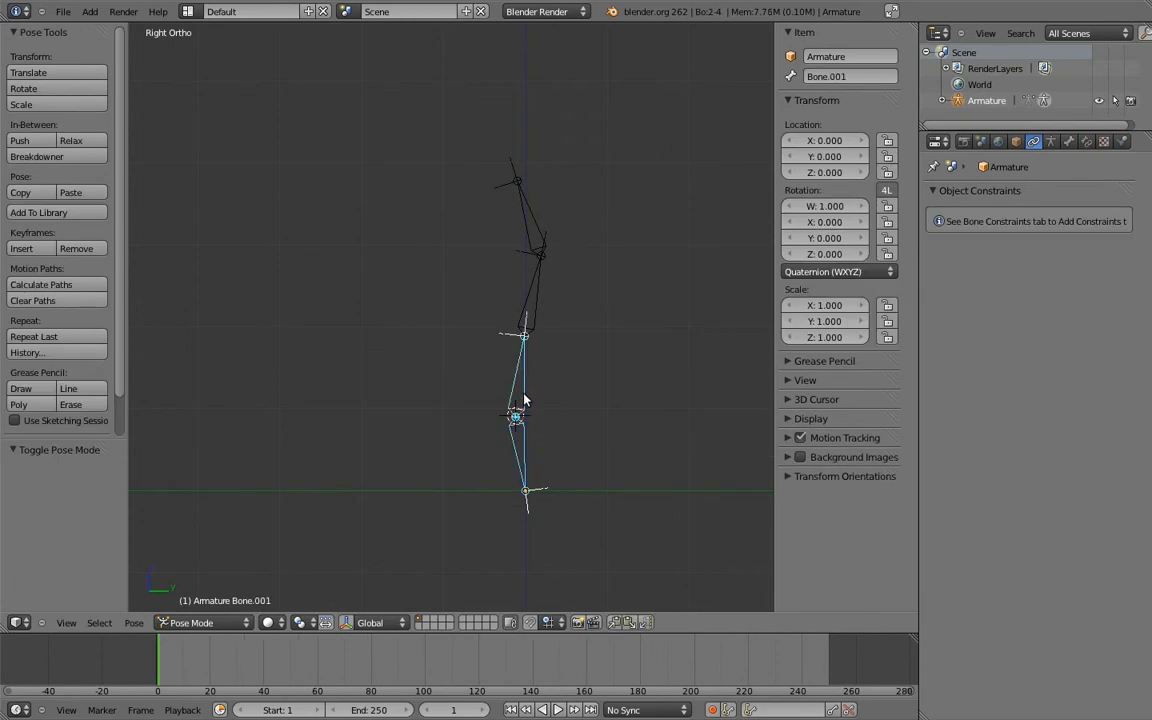
pyautogui.hotkey('ctrl', 'shift', 'c')
pyautogui.click(235, 407)
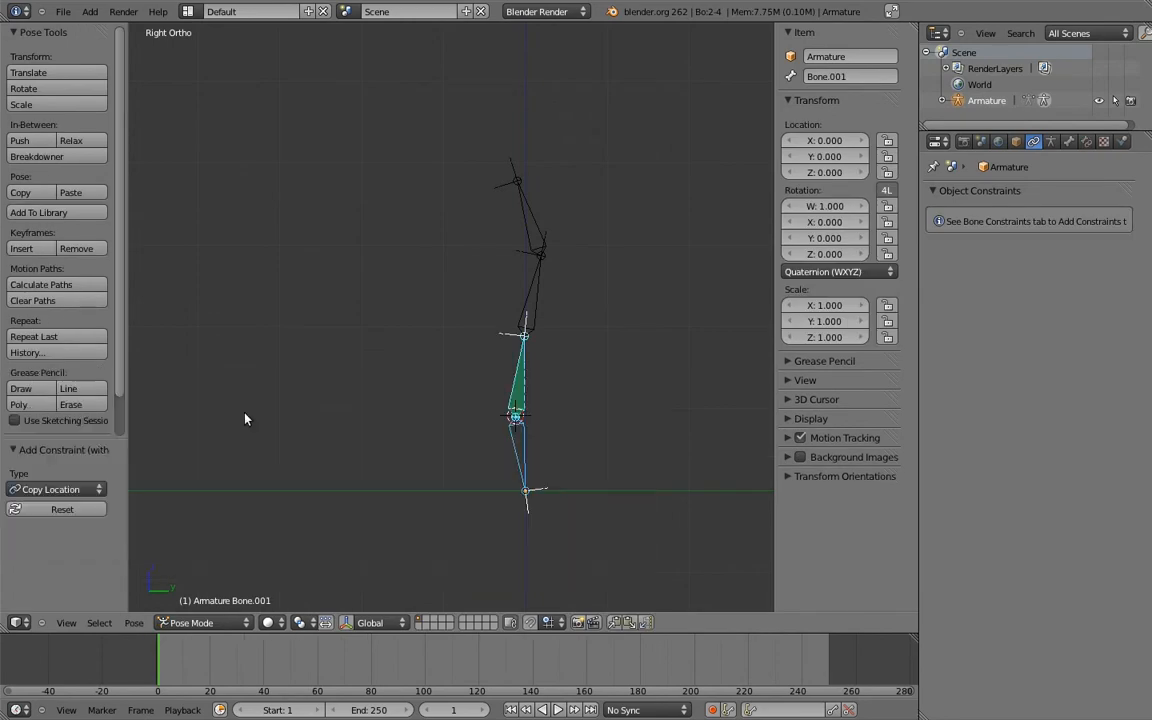
# Try rotating and moving the bottom bone to test the constrained chain.
pyautogui.rightClick(525, 468)
pyautogui.press('r')
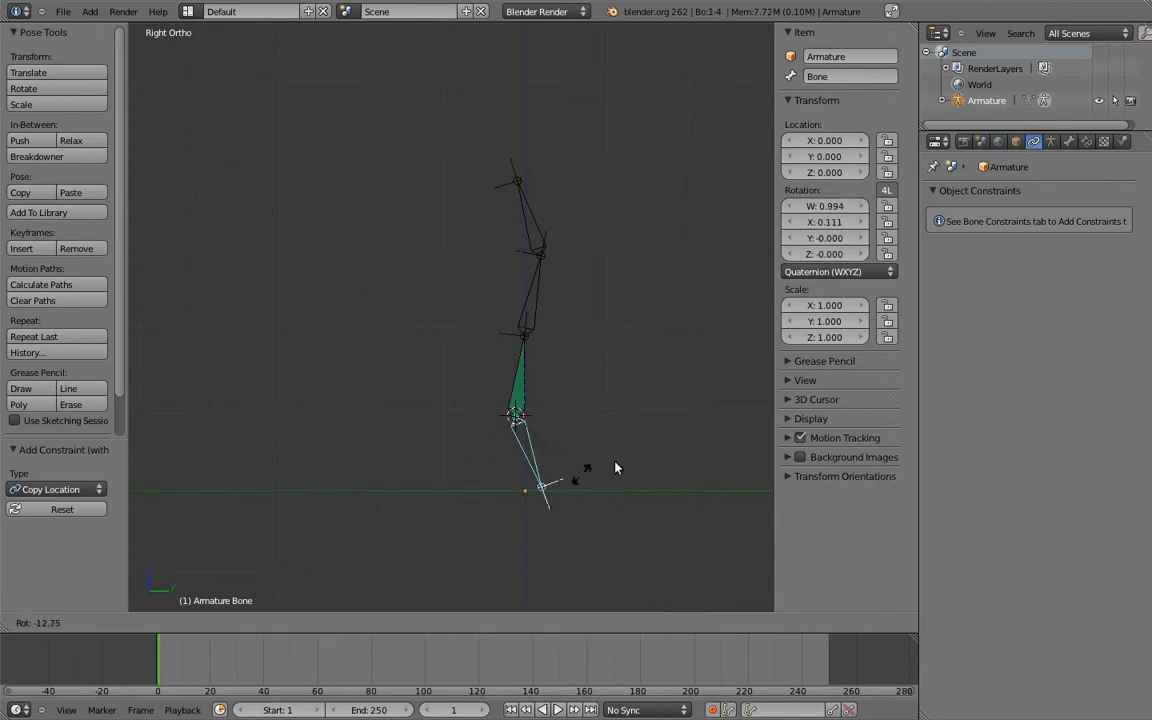
pyautogui.rightClick(519, 490)
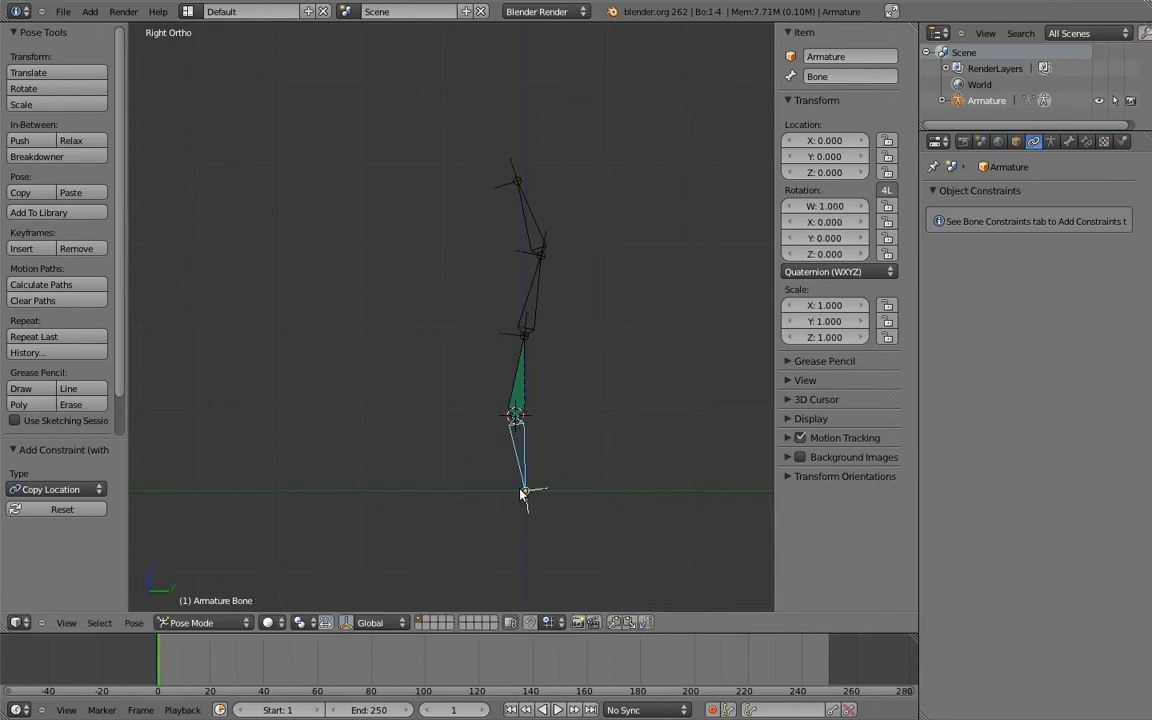
pyautogui.press('g')
pyautogui.rightClick(559, 460)
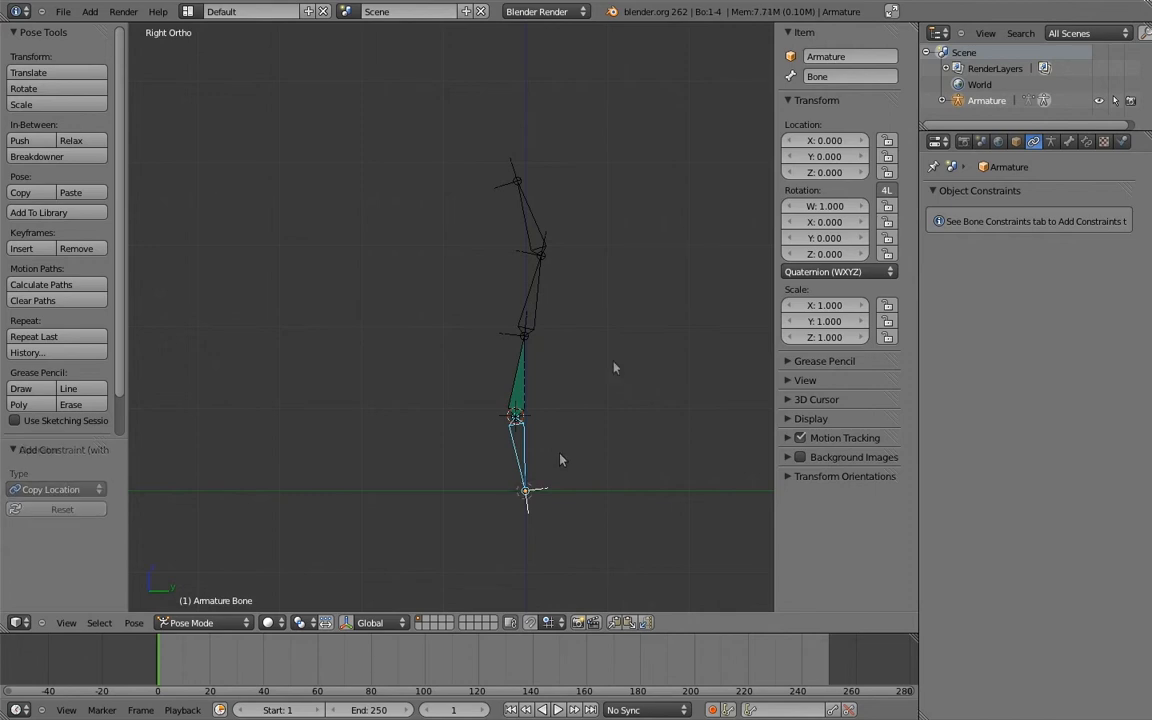
# Delete the Copy Location constraint from the second bone.
pyautogui.rightClick(521, 380)
pyautogui.click(1087, 141)
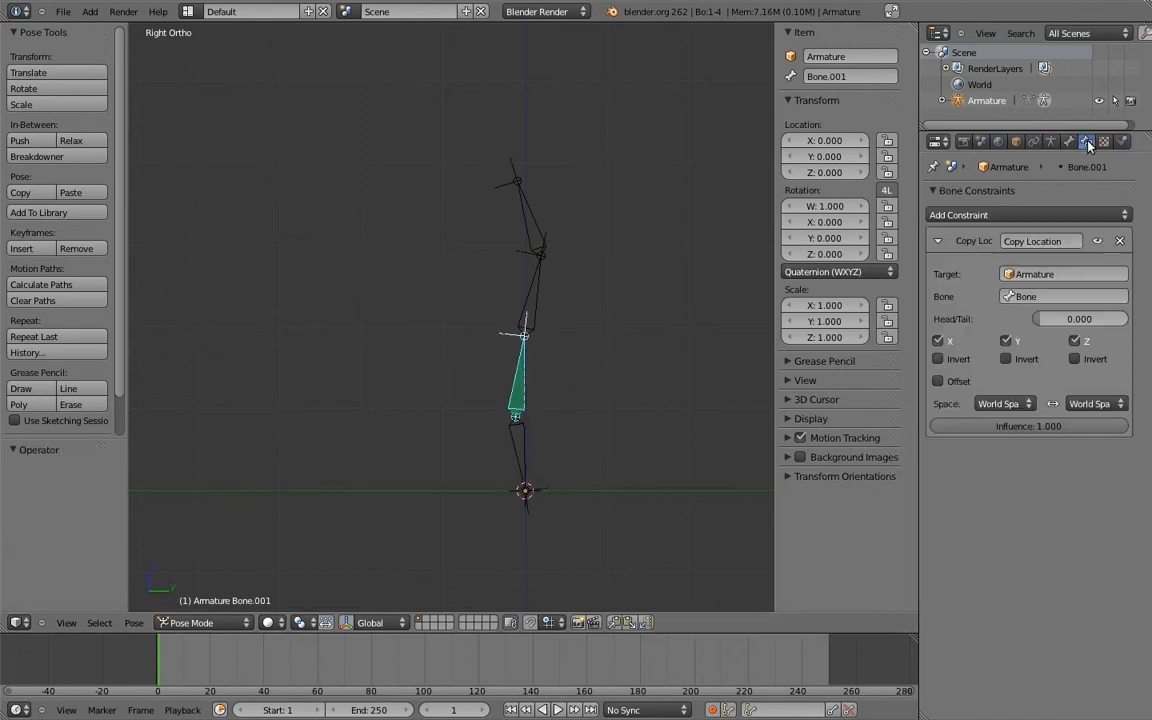
pyautogui.click(1122, 244)
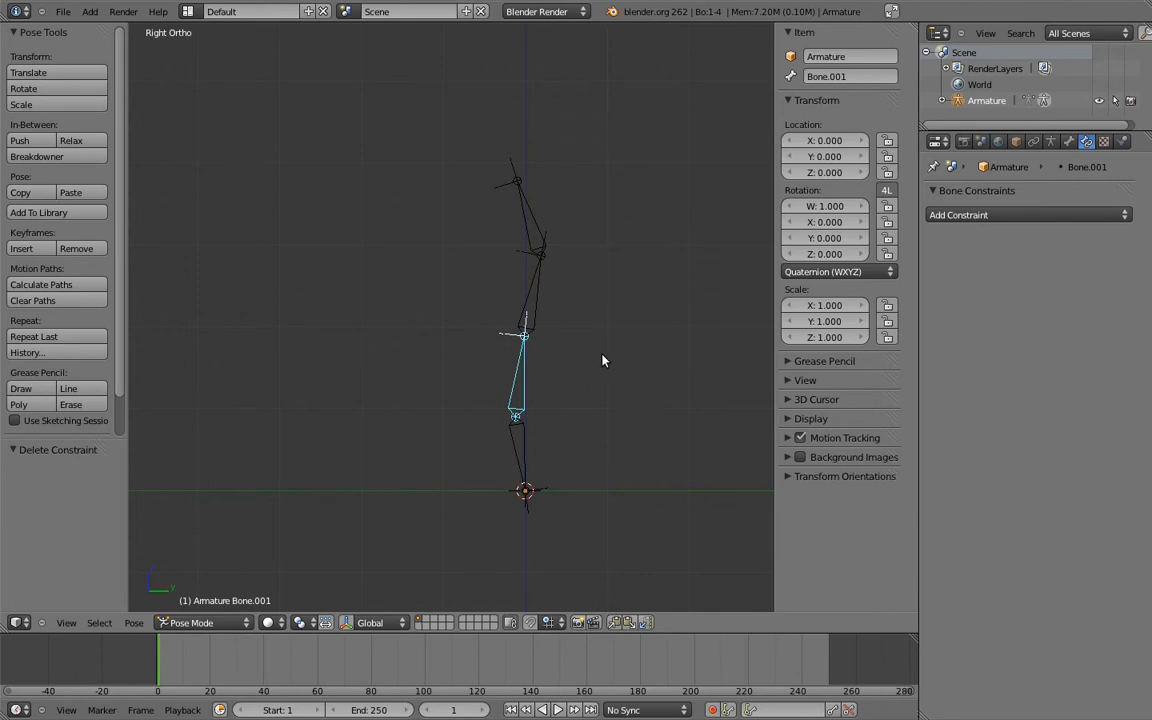
# In Edit Mode, move the bottom bone down 0.9 units along the Z axis.
pyautogui.press('a')
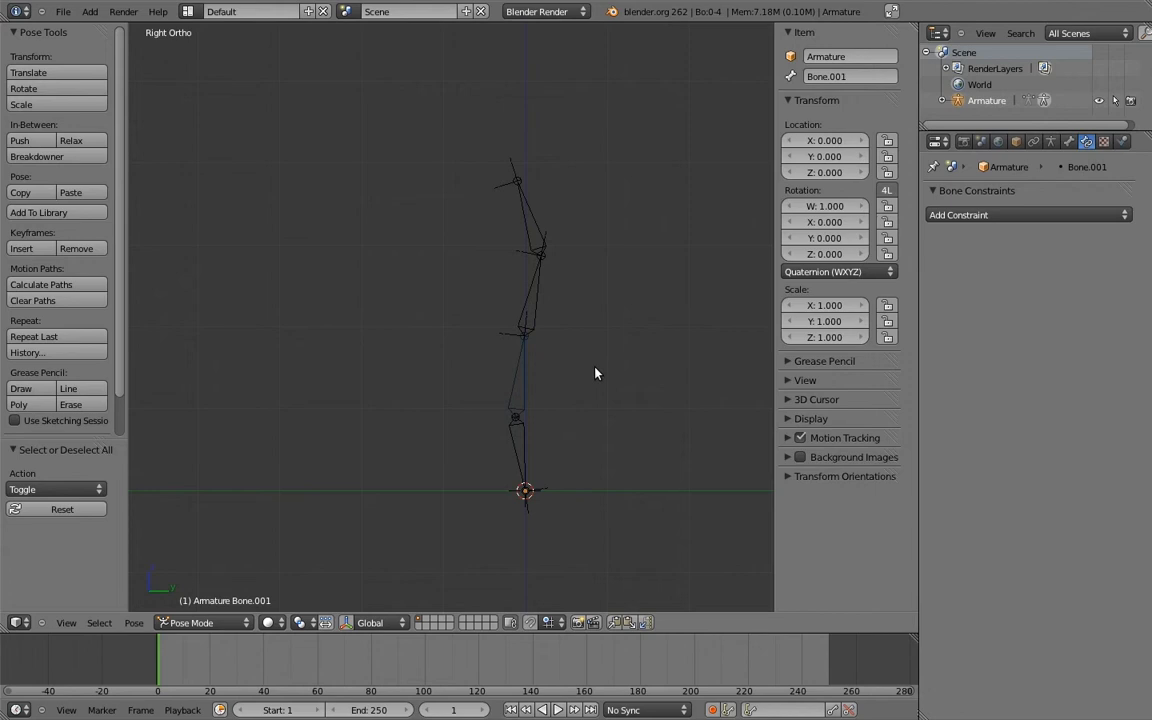
pyautogui.press('Tab')
pyautogui.scroll(2, 600, 385)
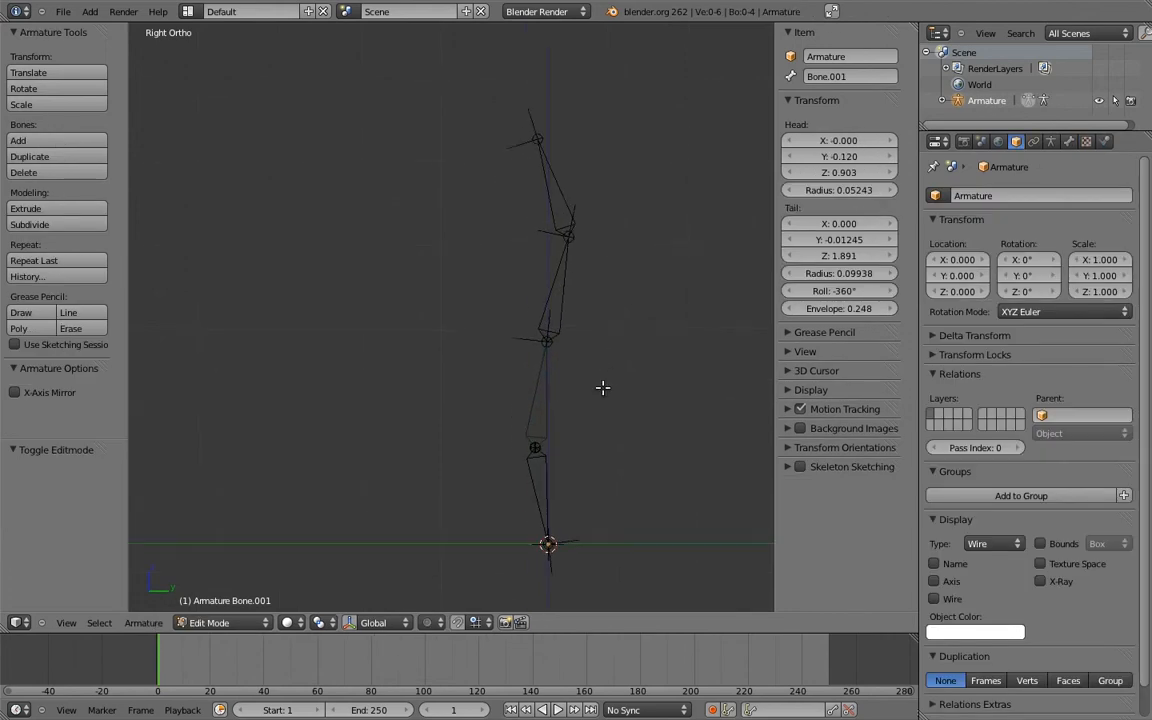
pyautogui.rightClick(531, 474)
pyautogui.press('g')
pyautogui.press('z')
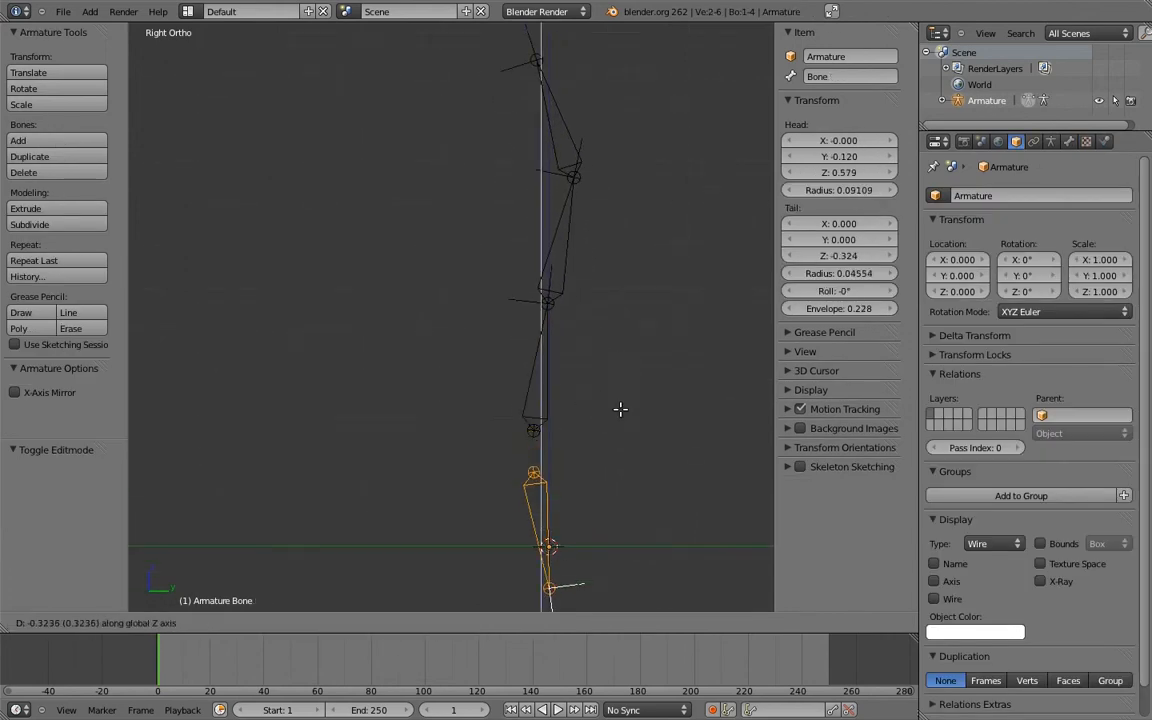
pyautogui.click(543, 545)
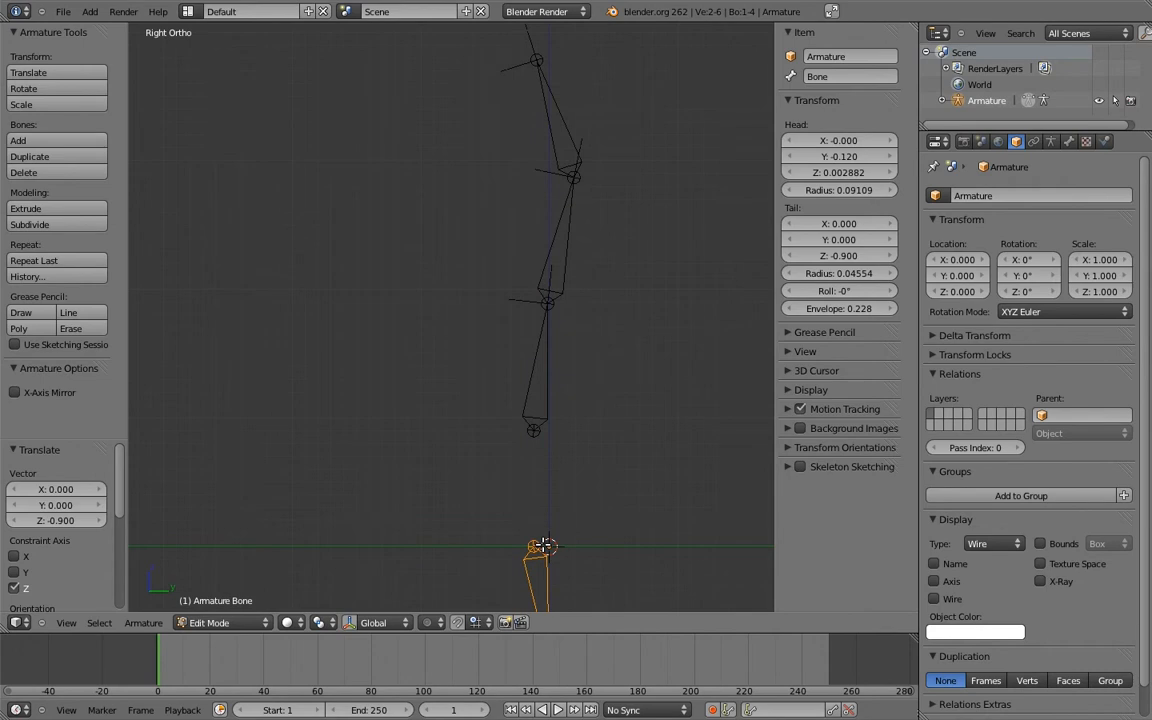
# Extrude 0.4-unit vertical bones from the head of the lowered bottom bone and from the head of the second bone.
pyautogui.press('e')
pyautogui.press('z')
pyautogui.click(600, 470)
pyautogui.press('e')
pyautogui.press('z')
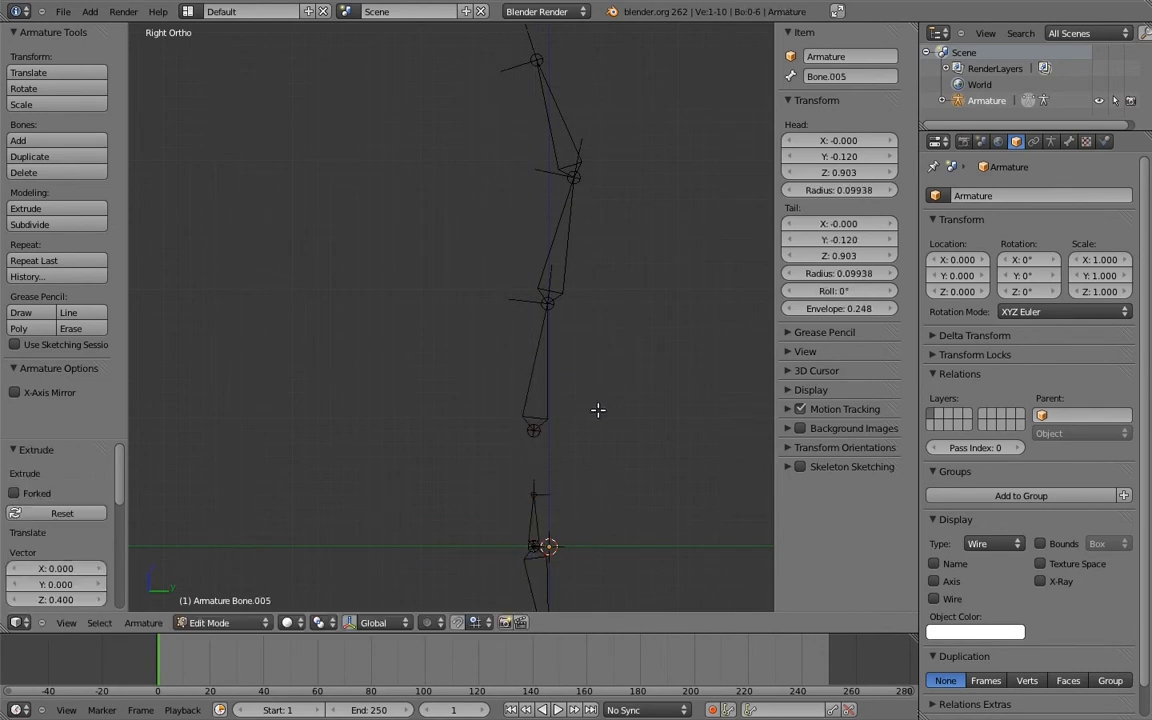
pyautogui.click(597, 350)
# Extrude 0.4-unit vertical bones from the next two joints up the chain.
pyautogui.rightClick(548, 298)
pyautogui.press('e')
pyautogui.press('z')
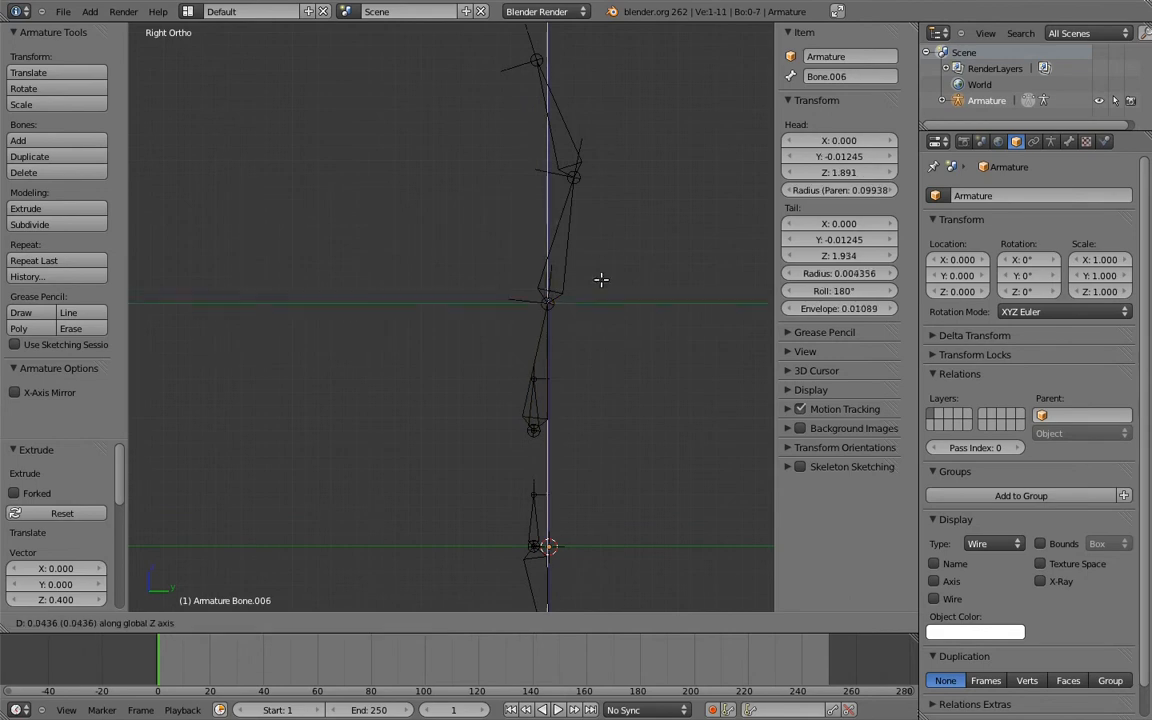
pyautogui.click(603, 238)
pyautogui.keyDown('shift'); pyautogui.moveTo(597, 193); pyautogui.dragTo(587, 254, button='middle'); pyautogui.keyUp('shift')
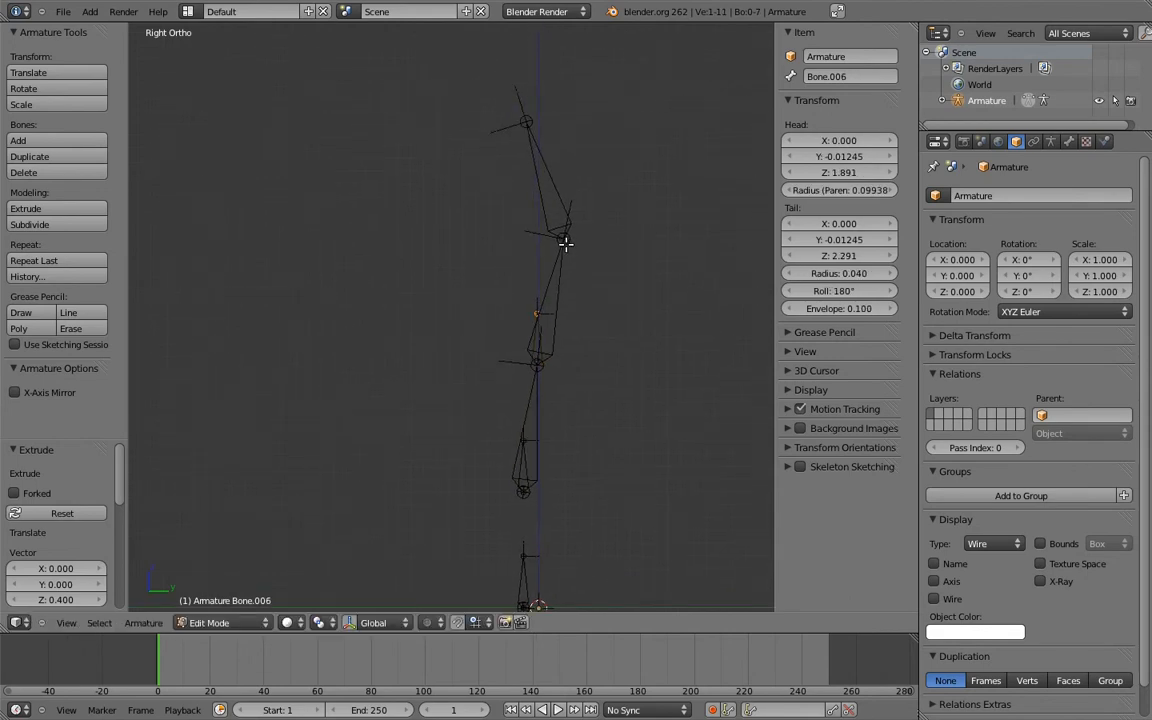
pyautogui.rightClick(566, 242)
pyautogui.press('e')
pyautogui.press('z')
pyautogui.click(602, 184)
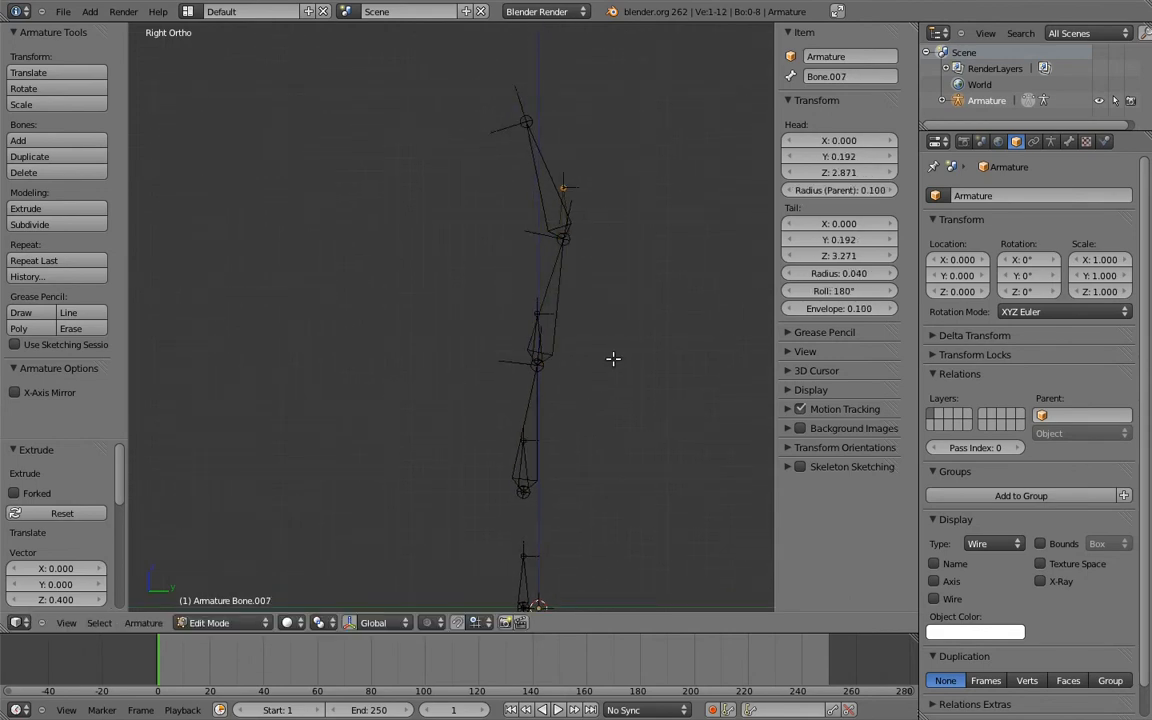
# Roll the upper two small vertical bones by 180 degrees.
pyautogui.rightClick(561, 224)
pyautogui.hotkey('ctrl', 'r')
pyautogui.write('180')
pyautogui.press('Return')
pyautogui.rightClick(540, 335)
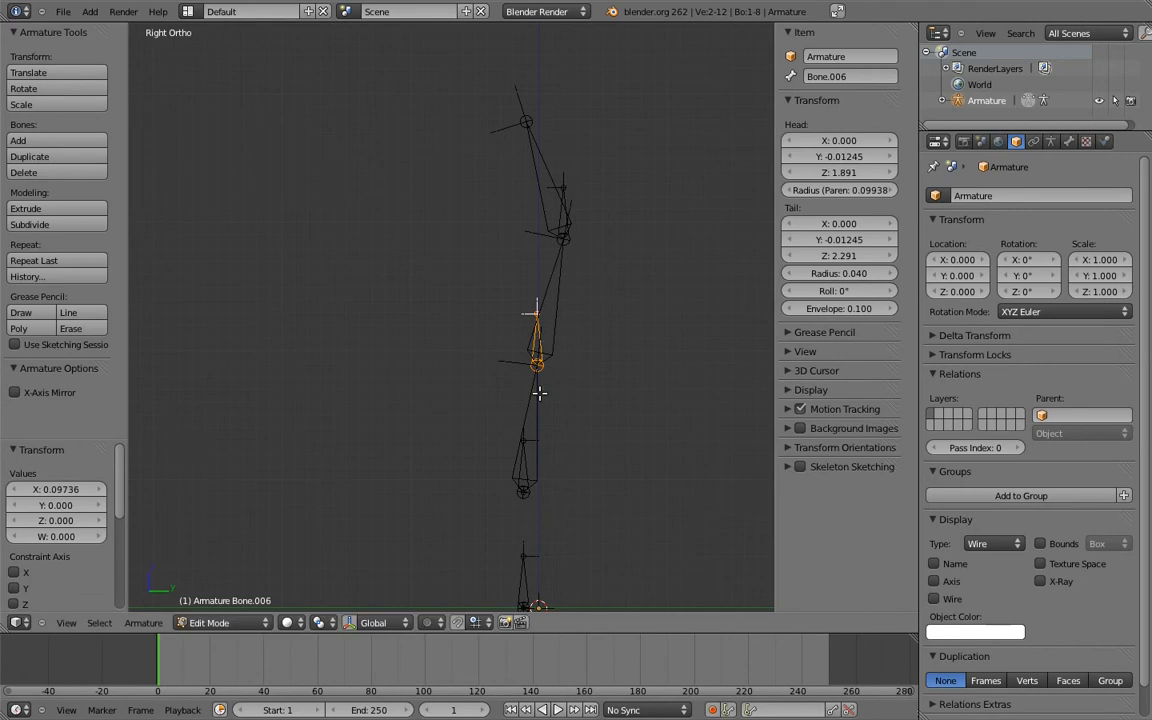
# Roll the lower two small vertical bones by 180 degrees.
pyautogui.rightClick(529, 463)
pyautogui.rightClick(526, 445)
pyautogui.hotkey('ctrl', 'r')
pyautogui.write('180')
pyautogui.press('Return')
pyautogui.keyDown('shift'); pyautogui.scroll(-2, 553, 450); pyautogui.keyUp('shift')
pyautogui.rightClick(526, 498)
pyautogui.hotkey('ctrl', 'r')
pyautogui.write('180')
pyautogui.press('Return')
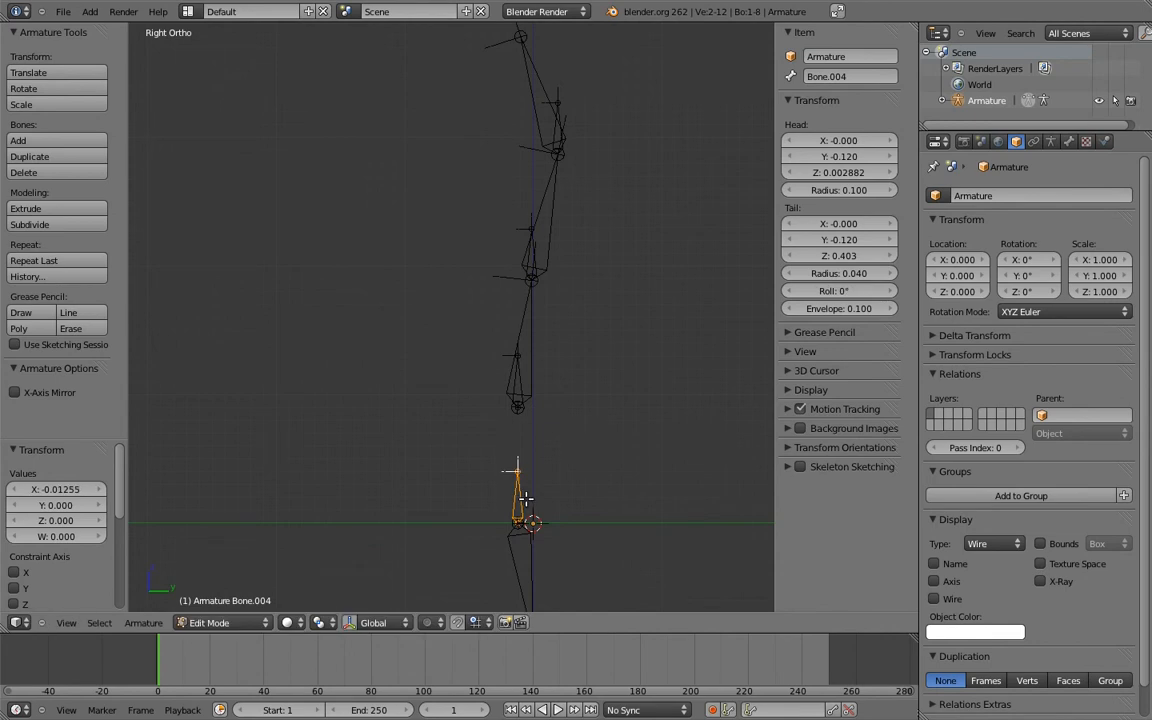
# Parent the bottom bone to the small vertical bone above it with Keep Offset.
pyautogui.keyDown('shift'); pyautogui.scroll(-2, 527, 510); pyautogui.keyUp('shift')
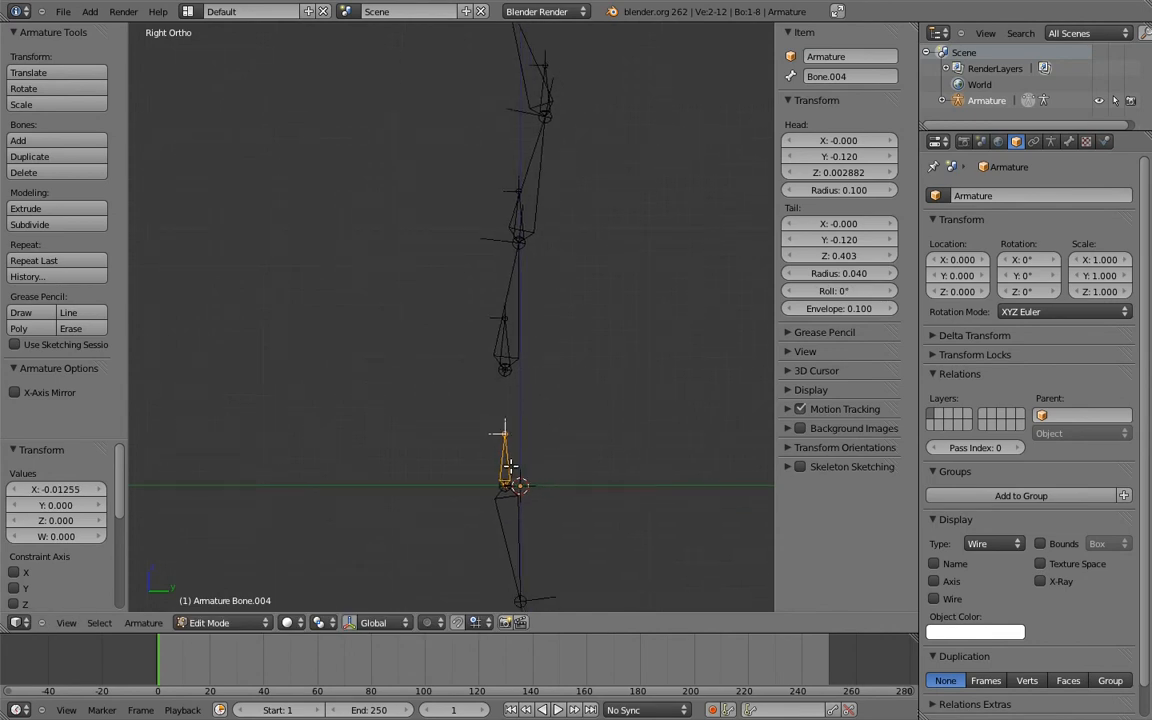
pyautogui.keyDown('shift'); pyautogui.rightClick(510, 515); pyautogui.keyUp('shift')
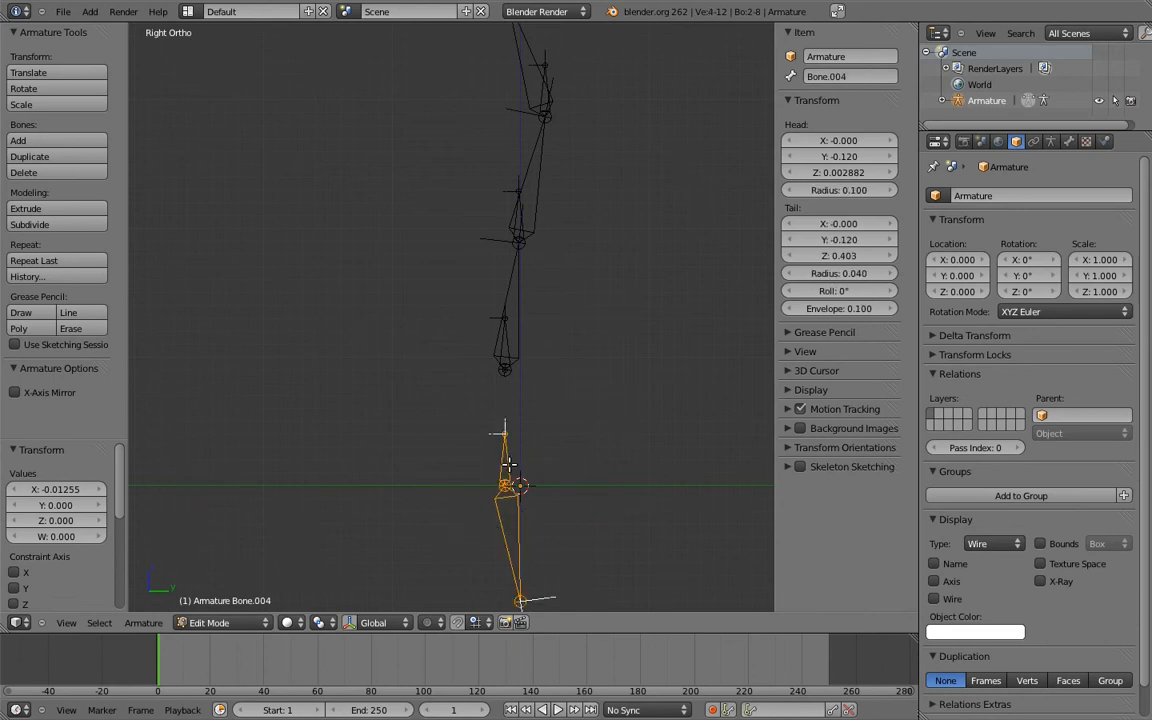
pyautogui.hotkey('ctrl', 'p')
pyautogui.click(506, 467)
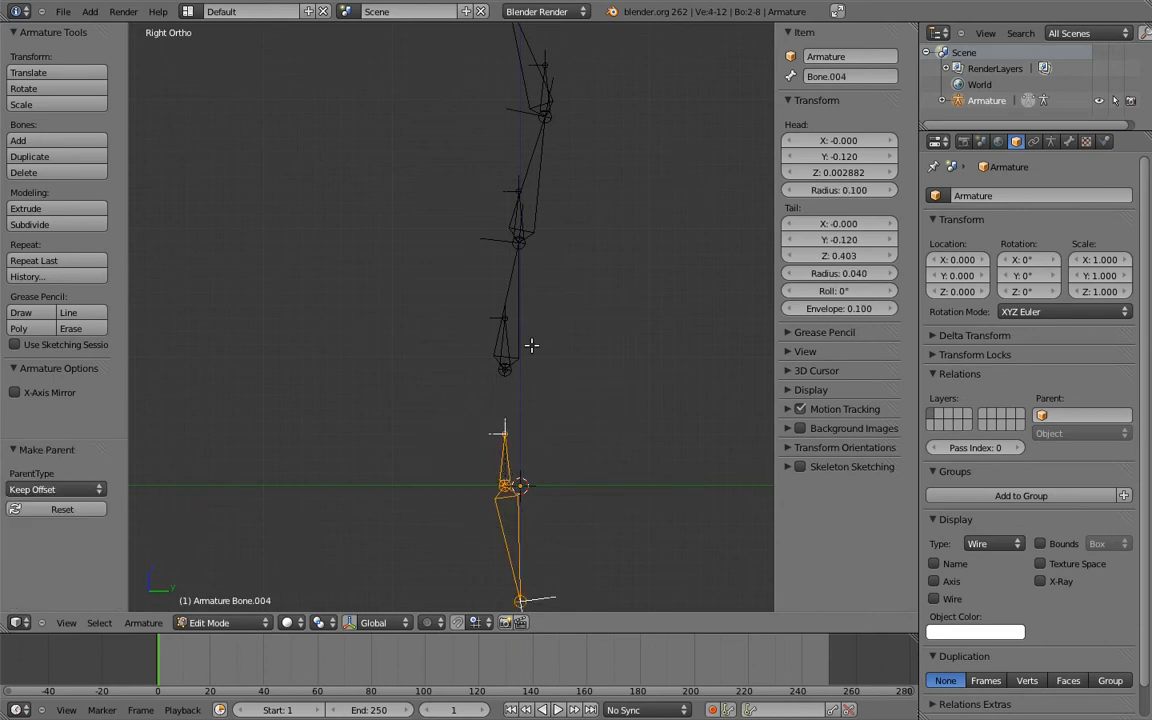
# Parent the small vertical bone at the second bone's base to the bottom bone with Keep Offset.
pyautogui.rightClick(521, 329)
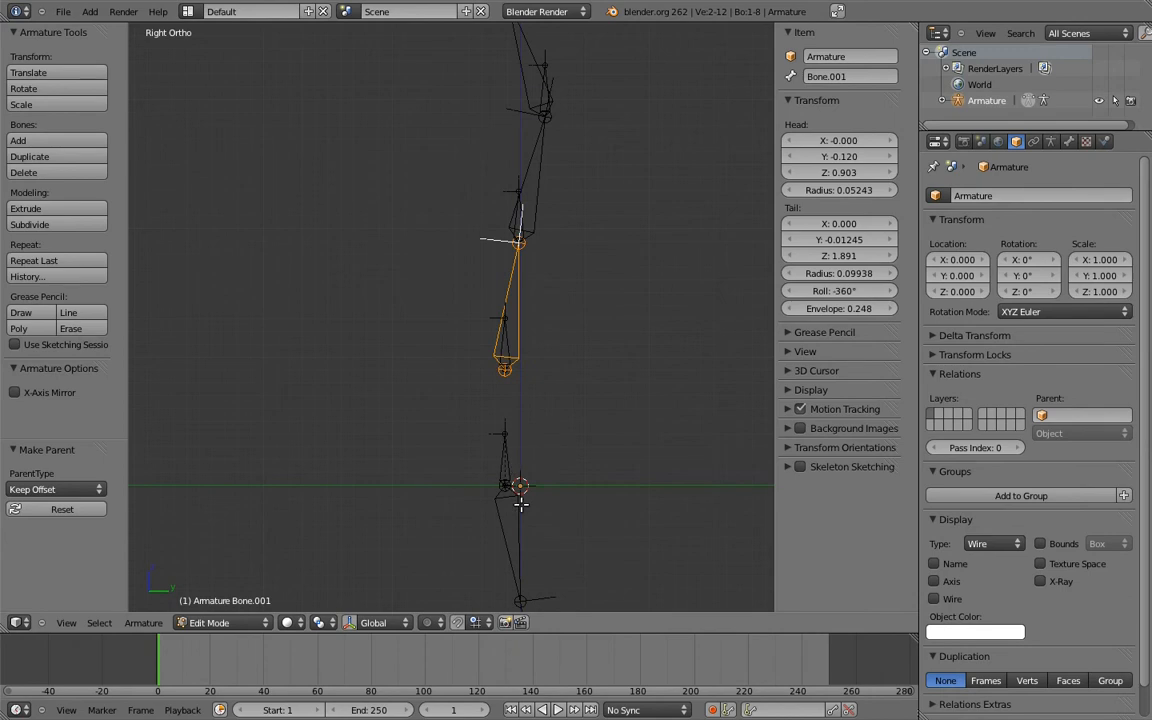
pyautogui.rightClick(505, 358)
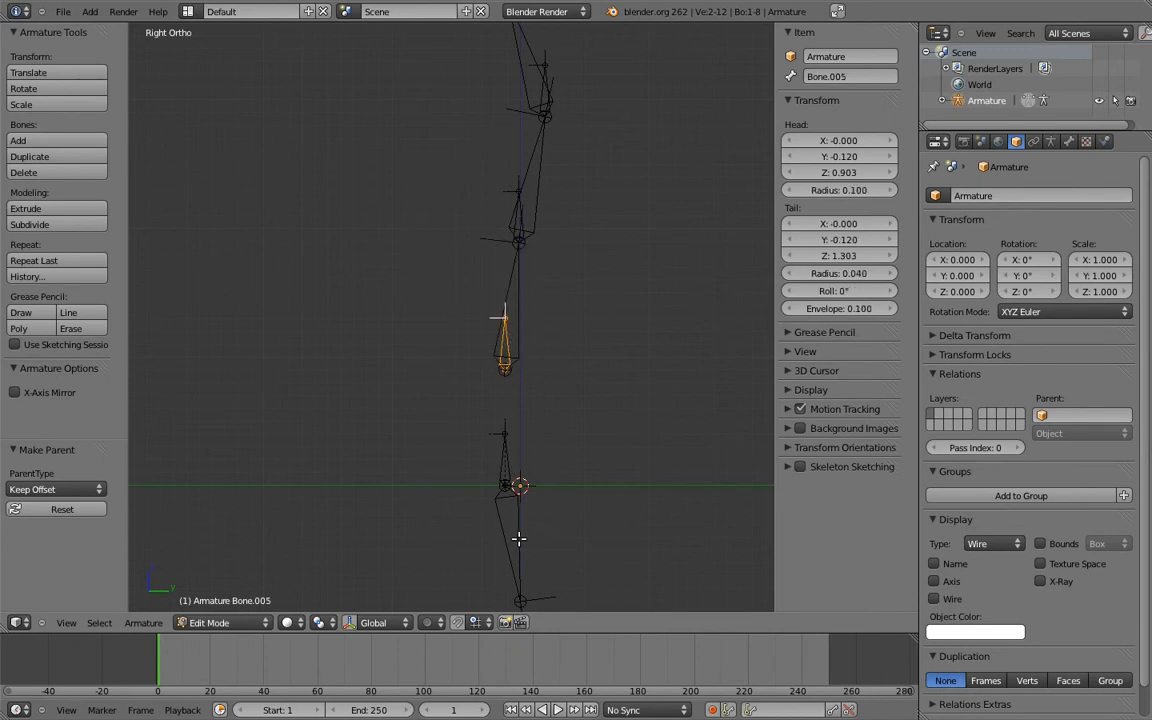
pyautogui.keyDown('shift'); pyautogui.rightClick(519, 539); pyautogui.keyUp('shift')
pyautogui.hotkey('ctrl', 'p')
pyautogui.click(515, 468)
# Parent the second chain bone to the small vertical bone at its base with Keep Offset.
pyautogui.keyDown('shift'); pyautogui.scroll(2, 529, 320); pyautogui.keyUp('shift')
pyautogui.rightClick(519, 368)
pyautogui.keyDown('shift'); pyautogui.rightClick(506, 393); pyautogui.keyUp('shift')
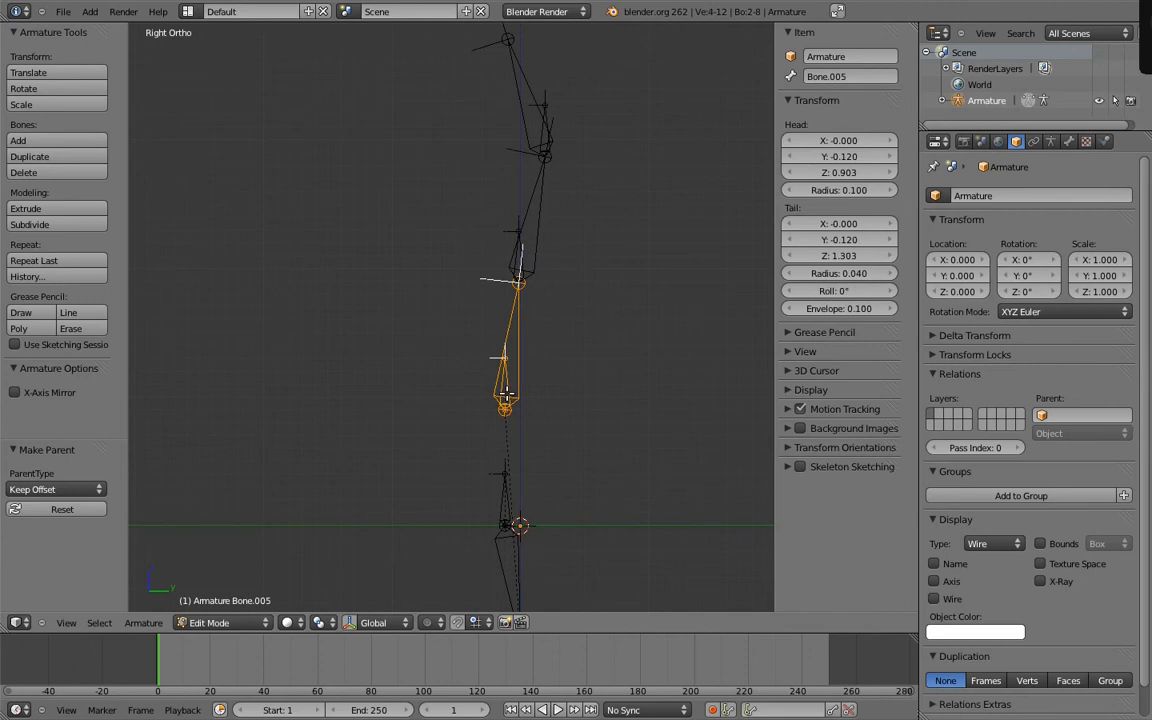
pyautogui.hotkey('ctrl', 'p')
pyautogui.click(507, 468)
# Parent the small vertical bone at the third bone's base to the second chain bone with Keep Offset.
pyautogui.keyDown('shift'); pyautogui.scroll(3, 545, 267); pyautogui.keyUp('shift')
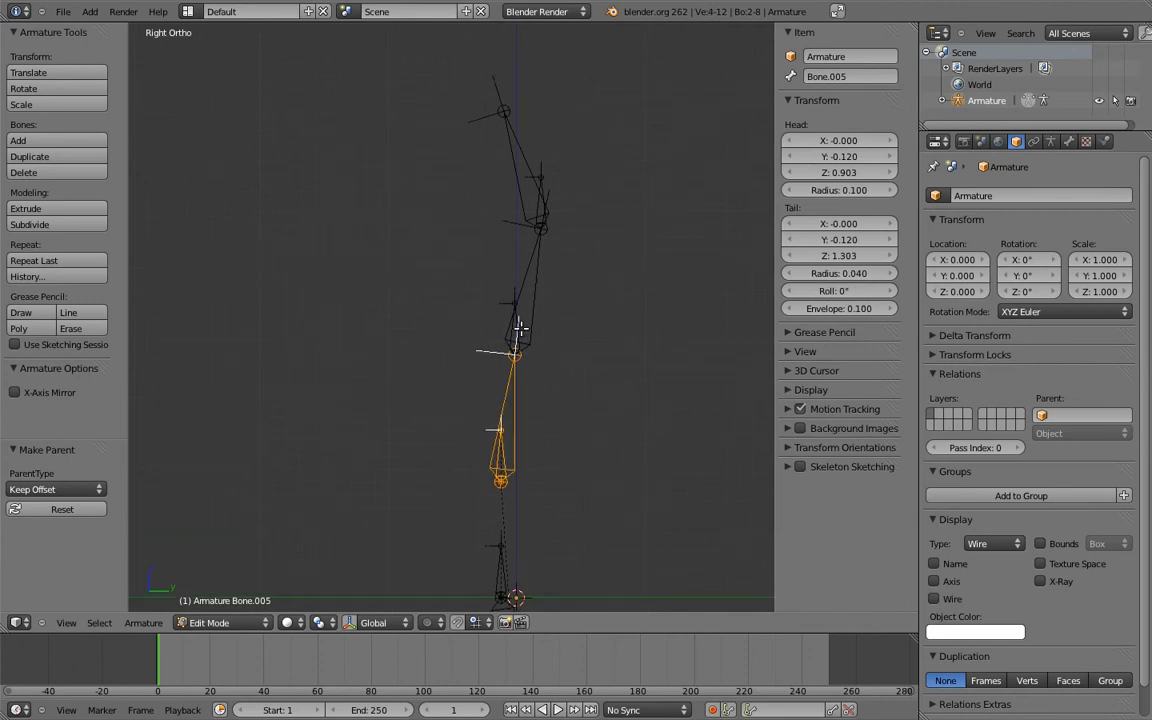
pyautogui.rightClick(515, 329)
pyautogui.keyDown('shift'); pyautogui.rightClick(517, 404); pyautogui.keyUp('shift')
pyautogui.hotkey('ctrl', 'p')
pyautogui.click(519, 405)
# Parent the third chain bone to its small base bone, and the uppermost small bone to the third chain bone, with Keep Offset.
pyautogui.rightClick(522, 318)
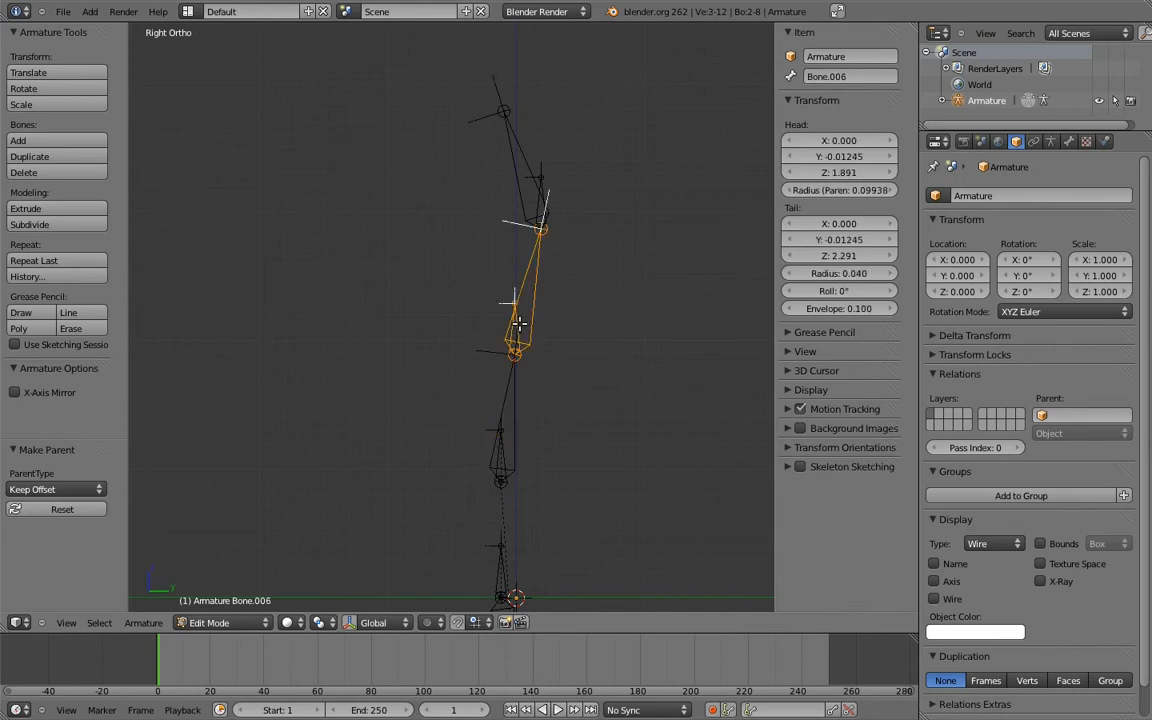
pyautogui.hotkey('ctrl', 'p')
pyautogui.keyDown('shift'); pyautogui.moveTo(538, 204); pyautogui.dragTo(519, 292, button='middle'); pyautogui.keyUp('shift')
pyautogui.rightClick(519, 292)
pyautogui.keyDown('shift'); pyautogui.rightClick(515, 362); pyautogui.keyUp('shift')
pyautogui.hotkey('ctrl', 'p')
pyautogui.click(516, 373)
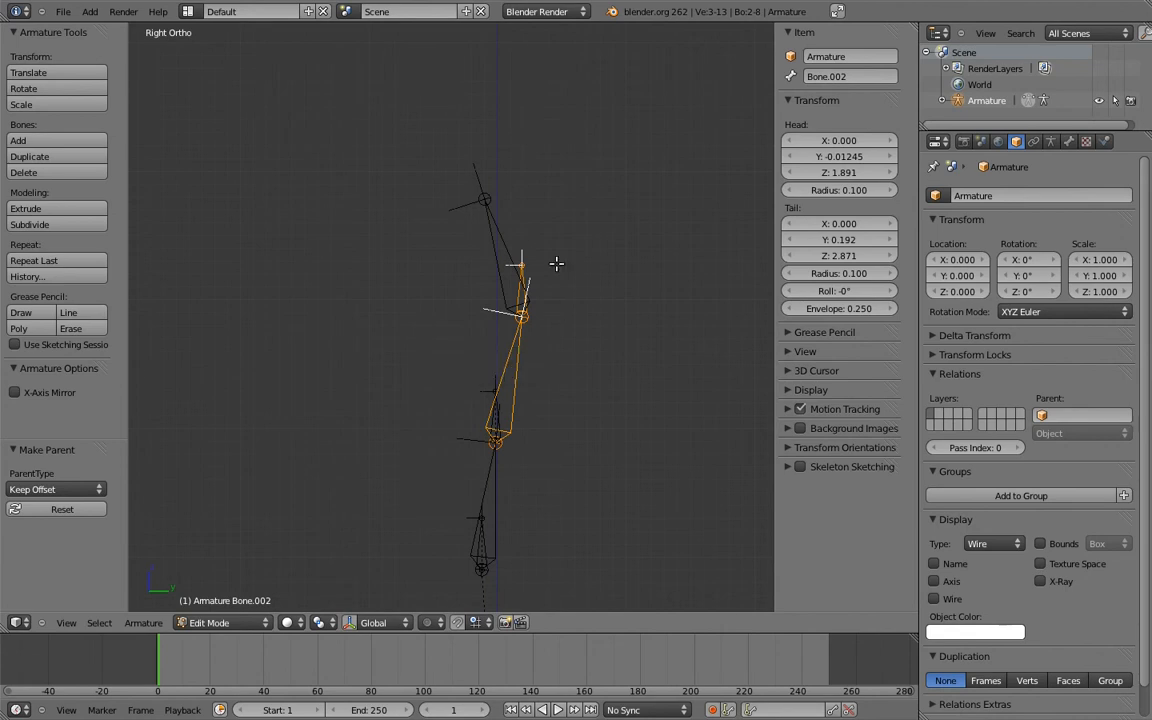
# Parent the top chain bone to the small vertical bone at its base with Keep Offset.
pyautogui.rightClick(511, 232)
pyautogui.keyDown('shift'); pyautogui.rightClick(515, 293); pyautogui.keyUp('shift')
pyautogui.hotkey('ctrl', 'p')
pyautogui.click(513, 297)
# Duplicate the lowest small vertical bone and place the copy 2.1 units away along the Y axis.
pyautogui.keyDown('shift'); pyautogui.moveTo(538, 391); pyautogui.dragTo(540, 304, button='middle'); pyautogui.keyUp('shift')
pyautogui.scroll(-2, 540, 317)
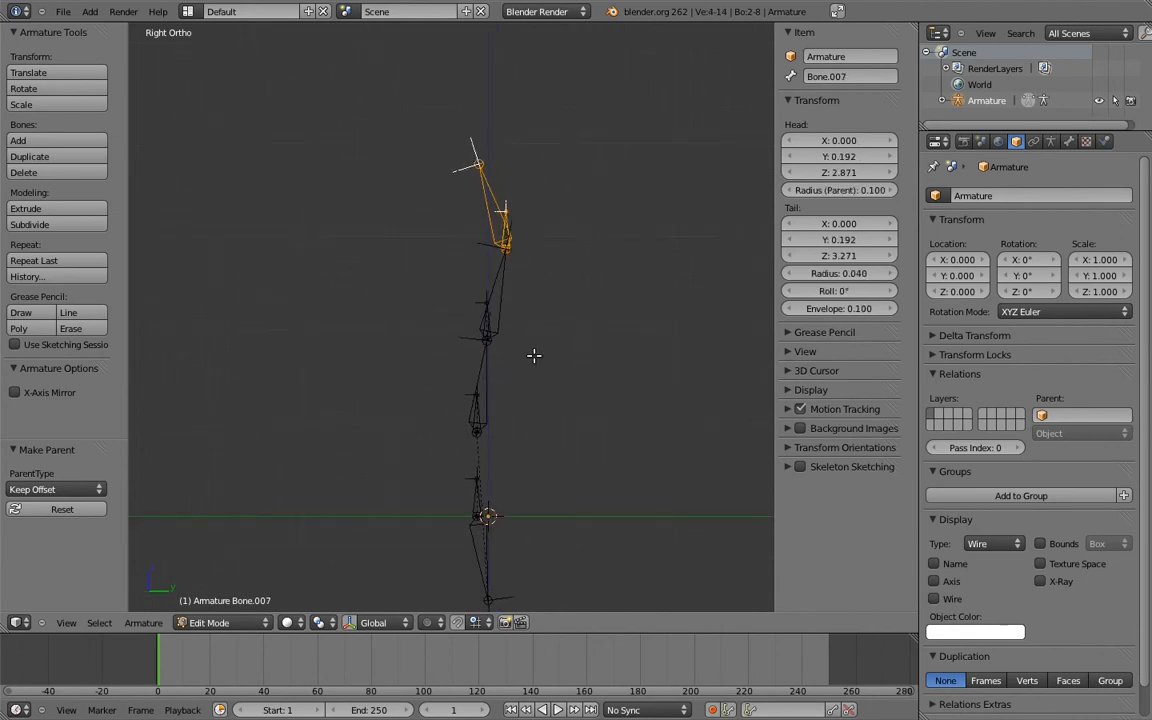
pyautogui.keyDown('shift'); pyautogui.moveTo(530, 393); pyautogui.dragTo(462, 383, button='middle'); pyautogui.keyUp('shift')
pyautogui.rightClick(410, 485)
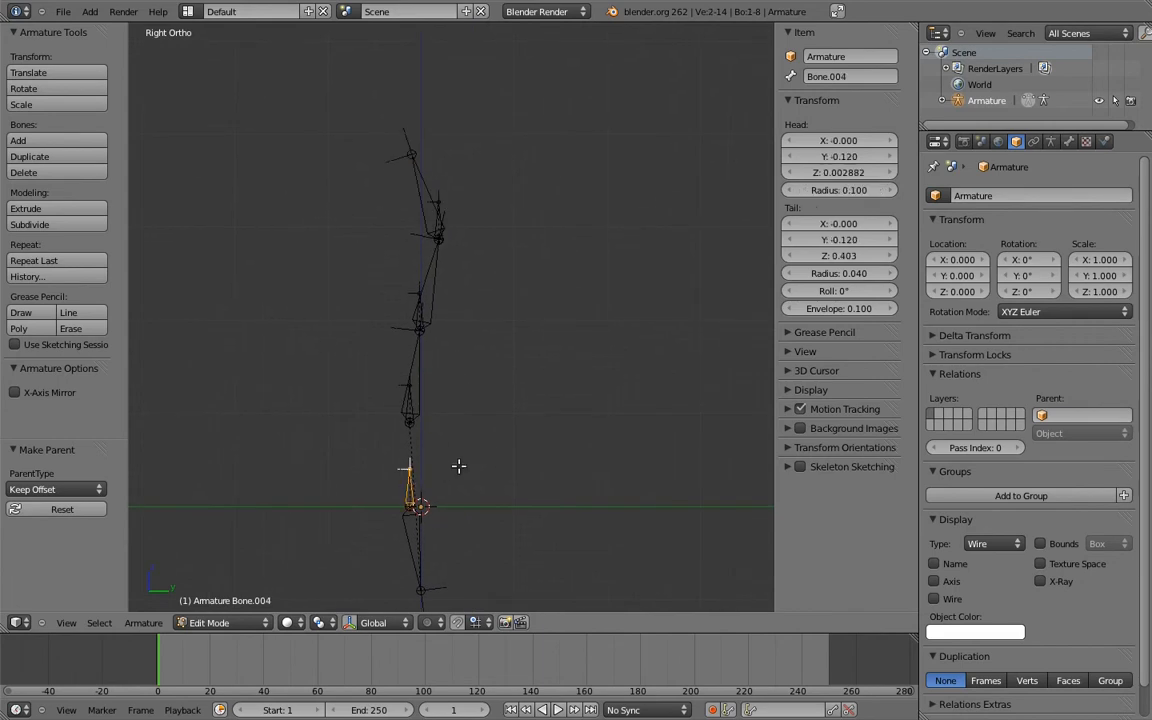
pyautogui.hotkey('shift', 'd')
pyautogui.click(620, 470)
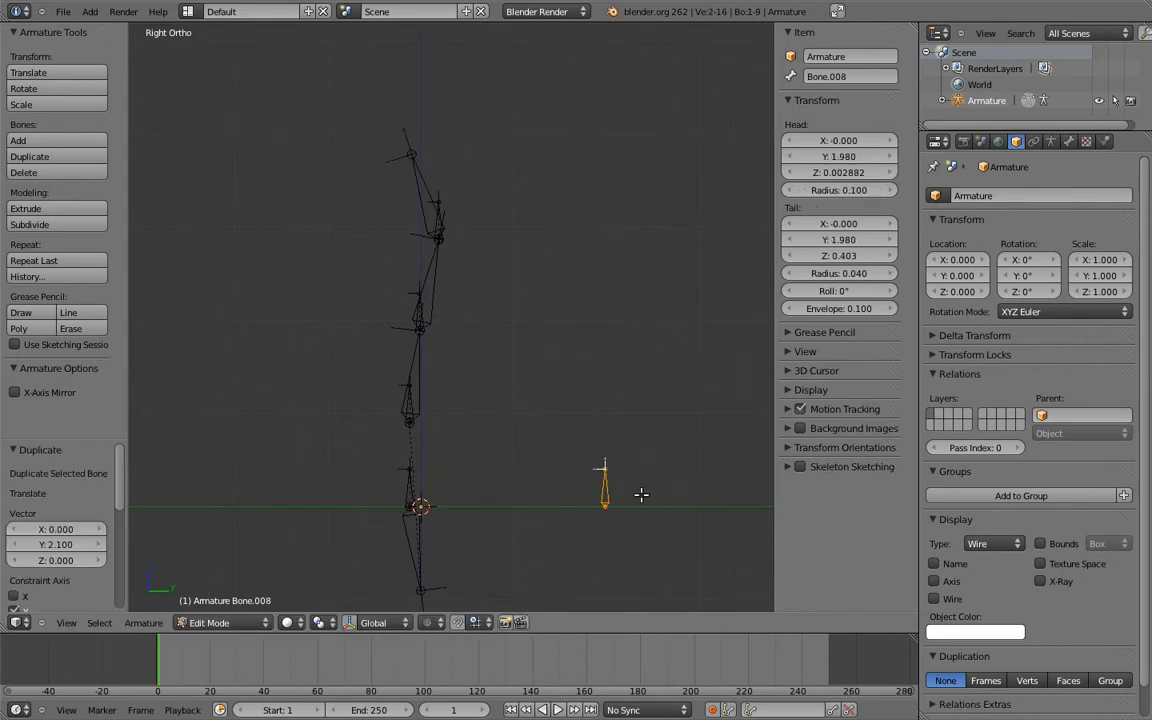
# Duplicate the detached bone straight up to the uppermost small bone's height, and raise the original to the second chain bone's base.
pyautogui.hotkey('shift', 'd')
pyautogui.press('z')
pyautogui.click(658, 224)
pyautogui.rightClick(602, 485)
pyautogui.press('g')
pyautogui.press('z')
pyautogui.click(650, 411)
# In Pose Mode, add Copy Rotation constraints targeting the lower detached bone on the lowest small bone and the upper detached bone on the uppermost.
pyautogui.hotkey('ctrl', 'Tab')
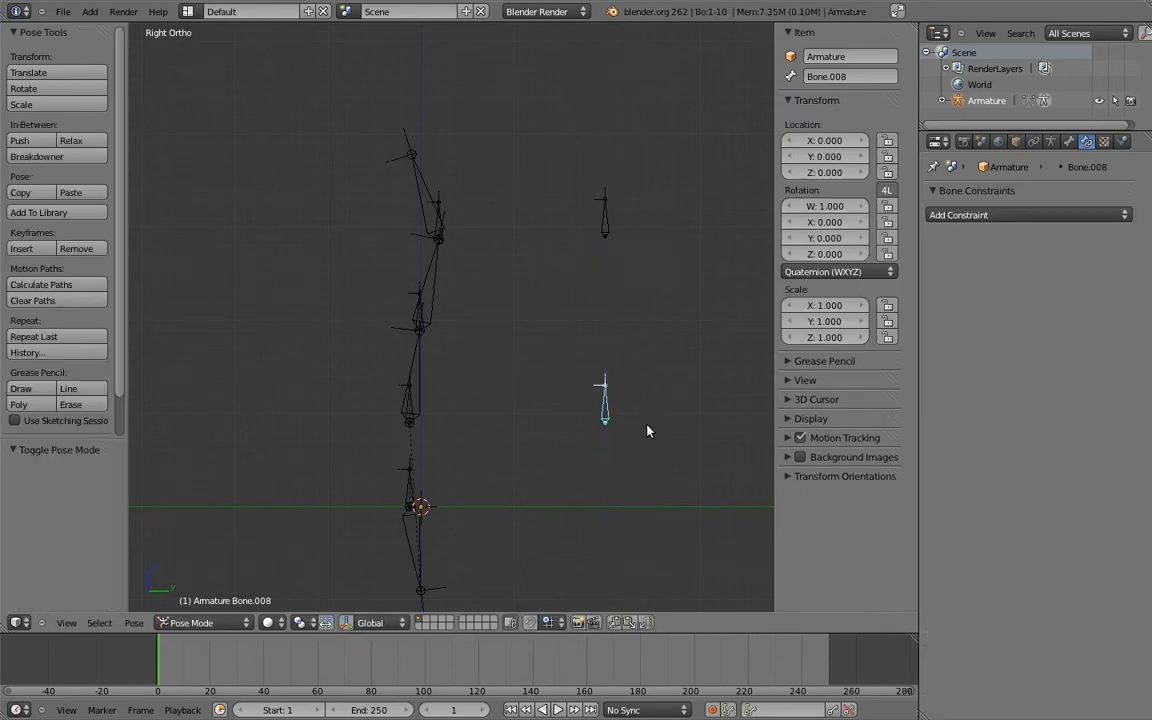
pyautogui.rightClick(410, 490)
pyautogui.hotkey('shift', 'ctrl', 'c')
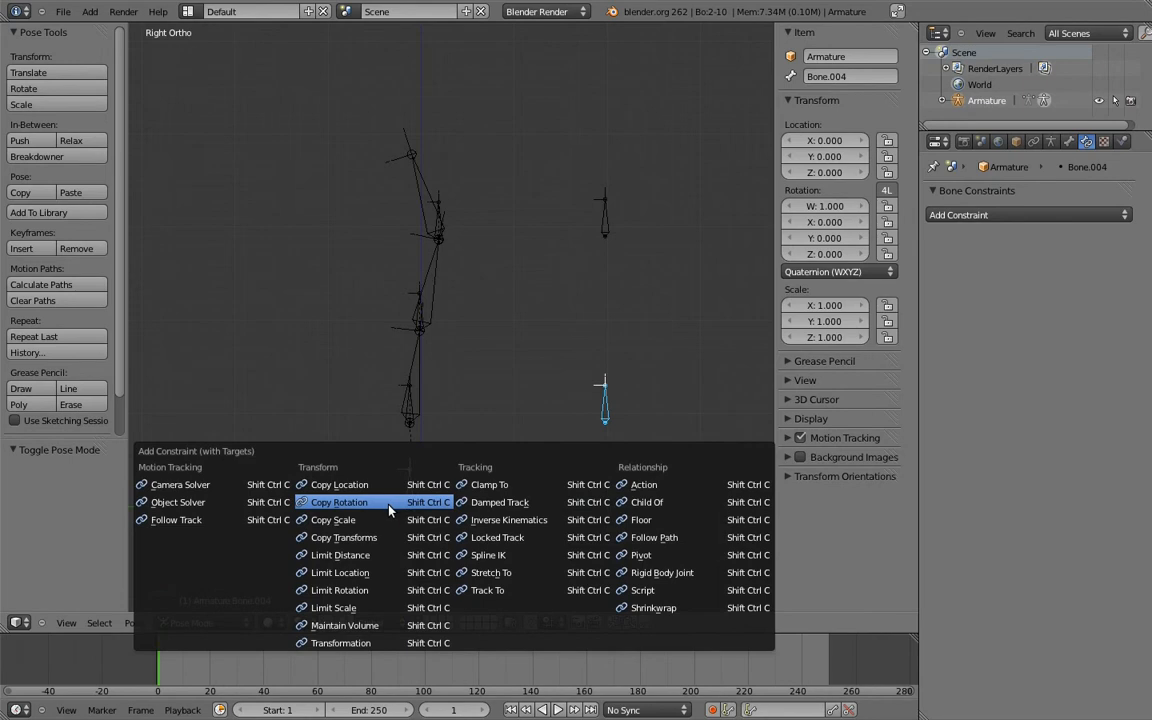
pyautogui.click(389, 511)
pyautogui.rightClick(605, 222)
pyautogui.keyDown('shift'); pyautogui.rightClick(437, 226); pyautogui.keyUp('shift')
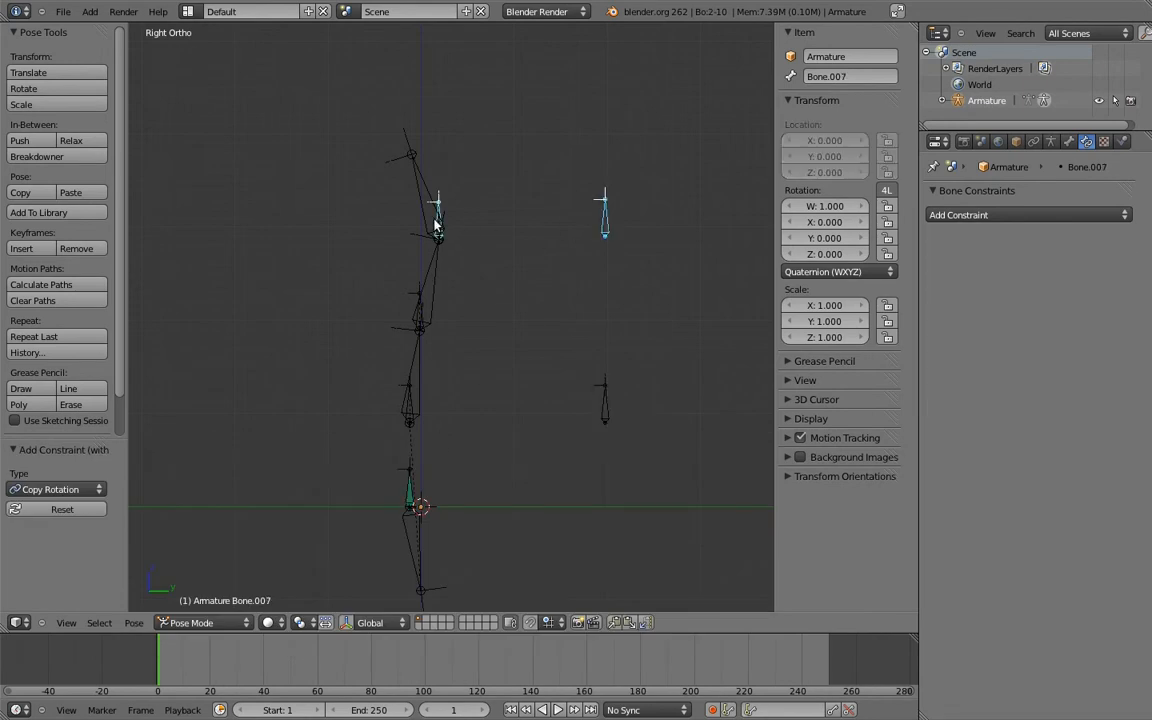
pyautogui.hotkey('shift', 'ctrl', 'c')
pyautogui.click(437, 225)
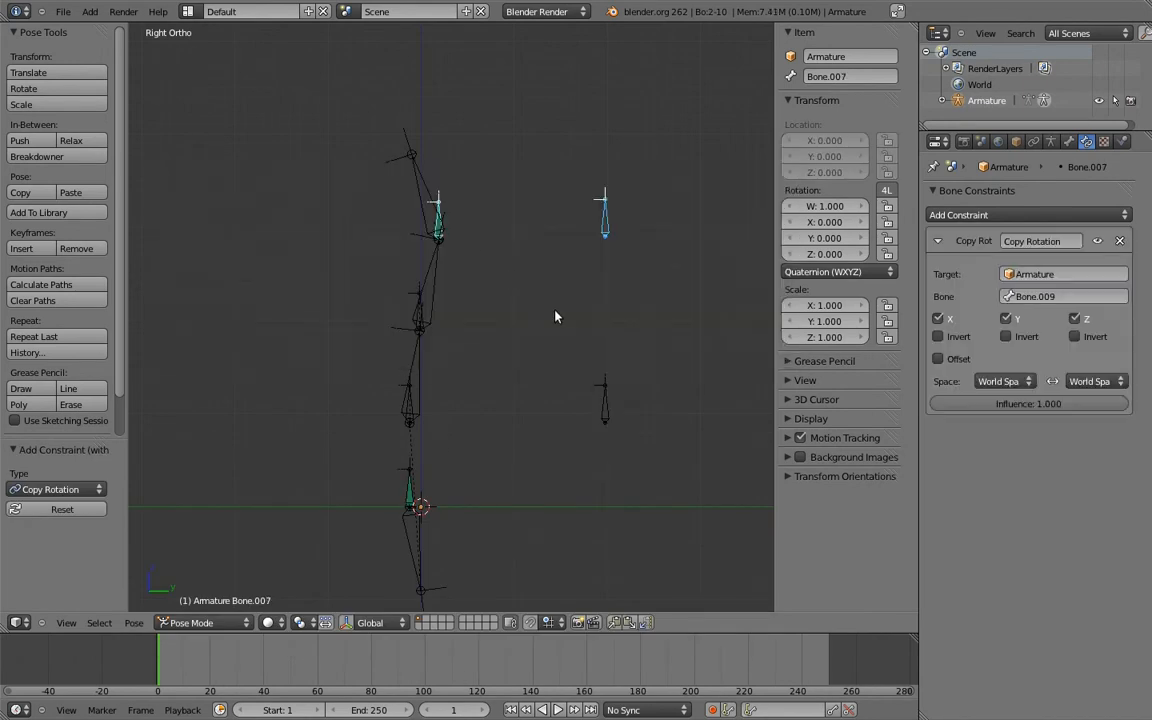
# Add a Copy Rotation constraint targeting the lower detached bone to each of the two middle small bones.
pyautogui.rightClick(607, 405)
pyautogui.keyDown('shift'); pyautogui.rightClick(405, 400); pyautogui.keyUp('shift')
pyautogui.hotkey('shift', 'ctrl', 'c')
pyautogui.click(411, 399)
pyautogui.rightClick(601, 391)
pyautogui.keyDown('shift'); pyautogui.rightClick(424, 316); pyautogui.keyUp('shift')
pyautogui.hotkey('shift', 'ctrl', 'c')
pyautogui.click(432, 314)
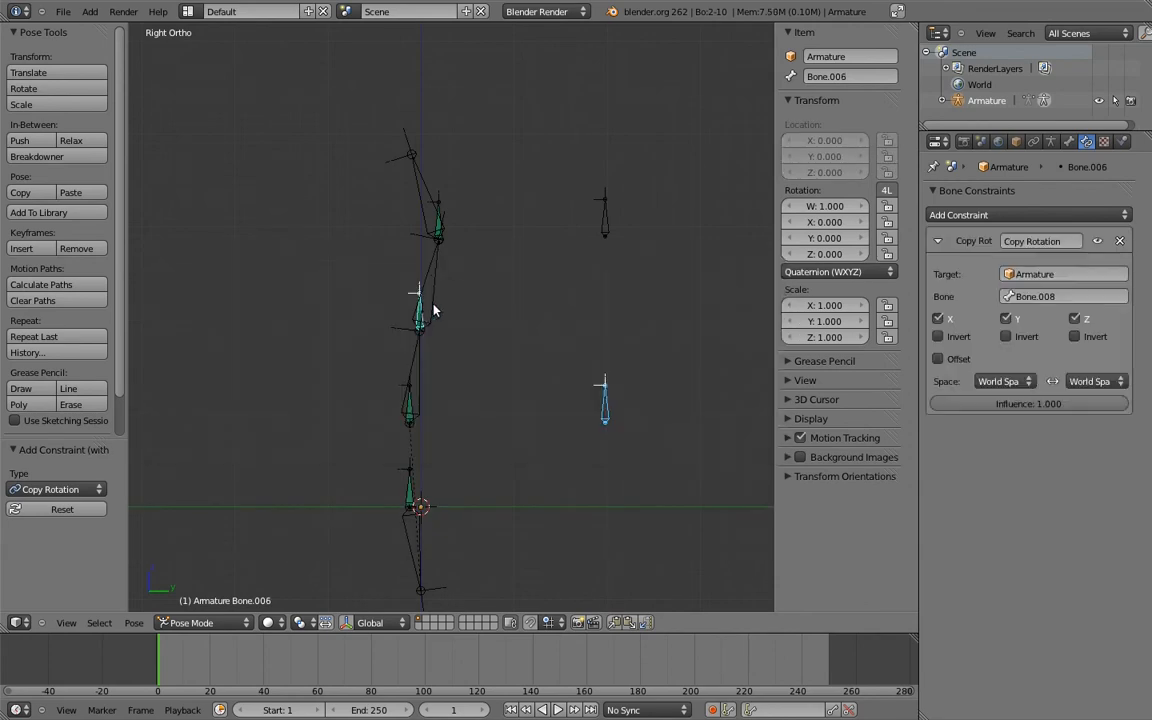
# Add a second Copy Rotation constraint, targeting the upper detached bone, to each of the two middle small bones.
pyautogui.rightClick(603, 208)
pyautogui.keyDown('shift'); pyautogui.rightClick(408, 405); pyautogui.keyUp('shift')
pyautogui.hotkey('shift', 'ctrl', 'c')
pyautogui.click(410, 405)
pyautogui.rightClick(600, 205)
pyautogui.keyDown('shift'); pyautogui.rightClick(420, 312); pyautogui.keyUp('shift')
pyautogui.hotkey('shift', 'ctrl', 'c')
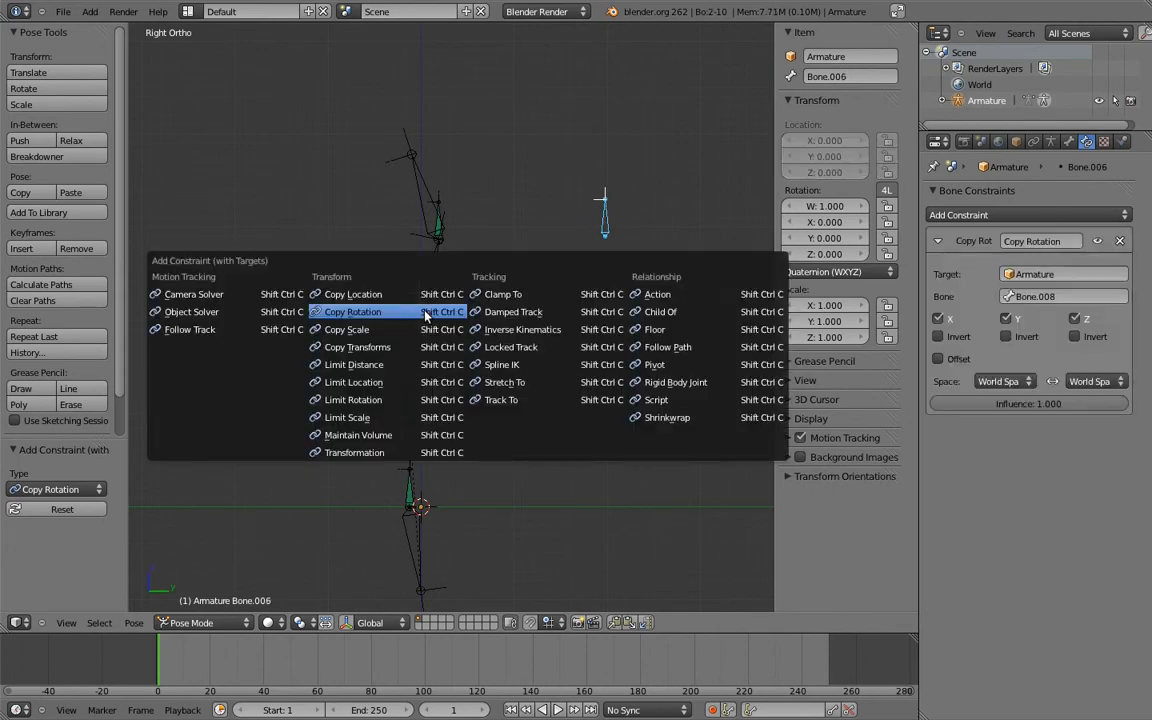
pyautogui.click(426, 314)
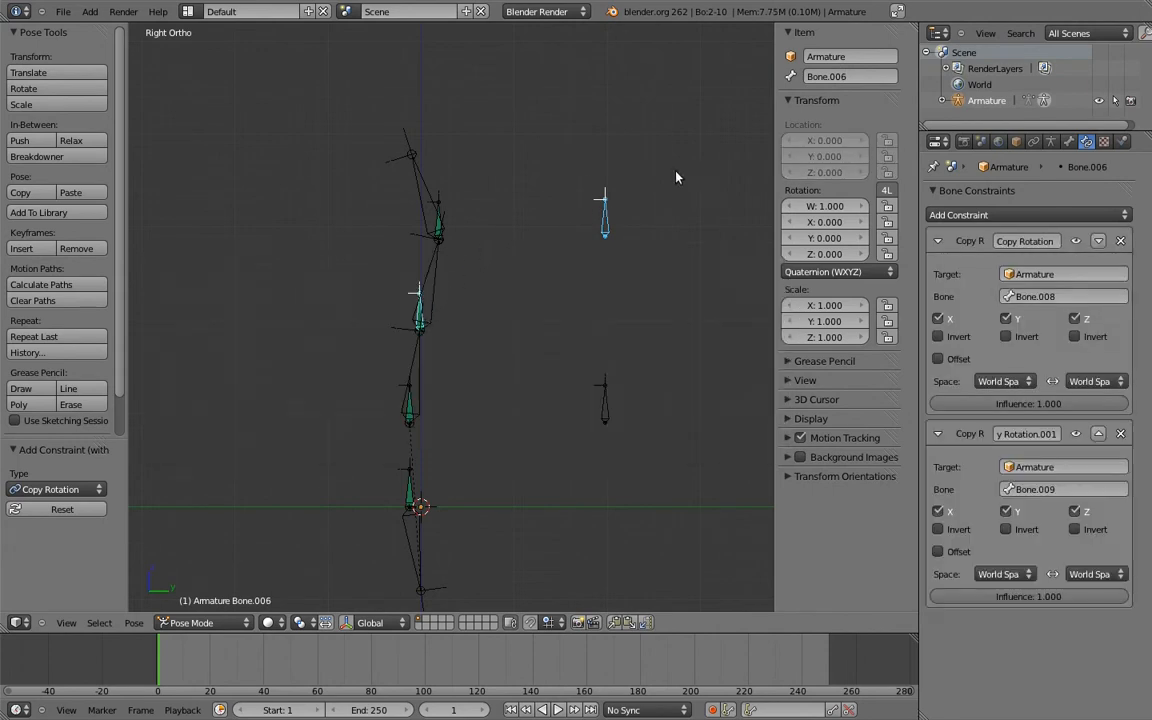
# Test the constraints by rotating the upper detached bone about -92°.
pyautogui.rightClick(605, 200)
pyautogui.press('r')
pyautogui.click(522, 196)
pyautogui.keyDown('shift'); pyautogui.moveTo(503, 285); pyautogui.dragTo(602, 242, button='middle'); pyautogui.keyUp('shift')
pyautogui.scroll(-1, 562, 278)
# Set the second Copy Rotation influence to 0.488 on the lower middle small bone and 0.910 on the upper middle one.
pyautogui.rightClick(484, 369)
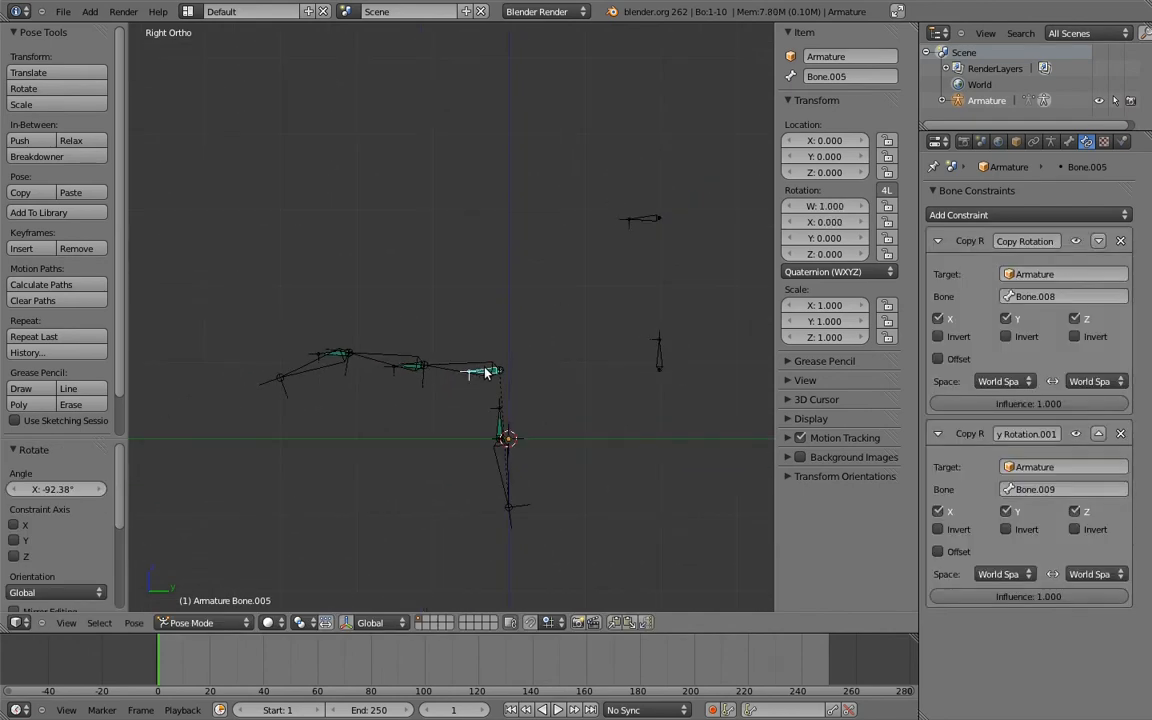
pyautogui.moveTo(1080, 596); pyautogui.dragTo(985, 598)
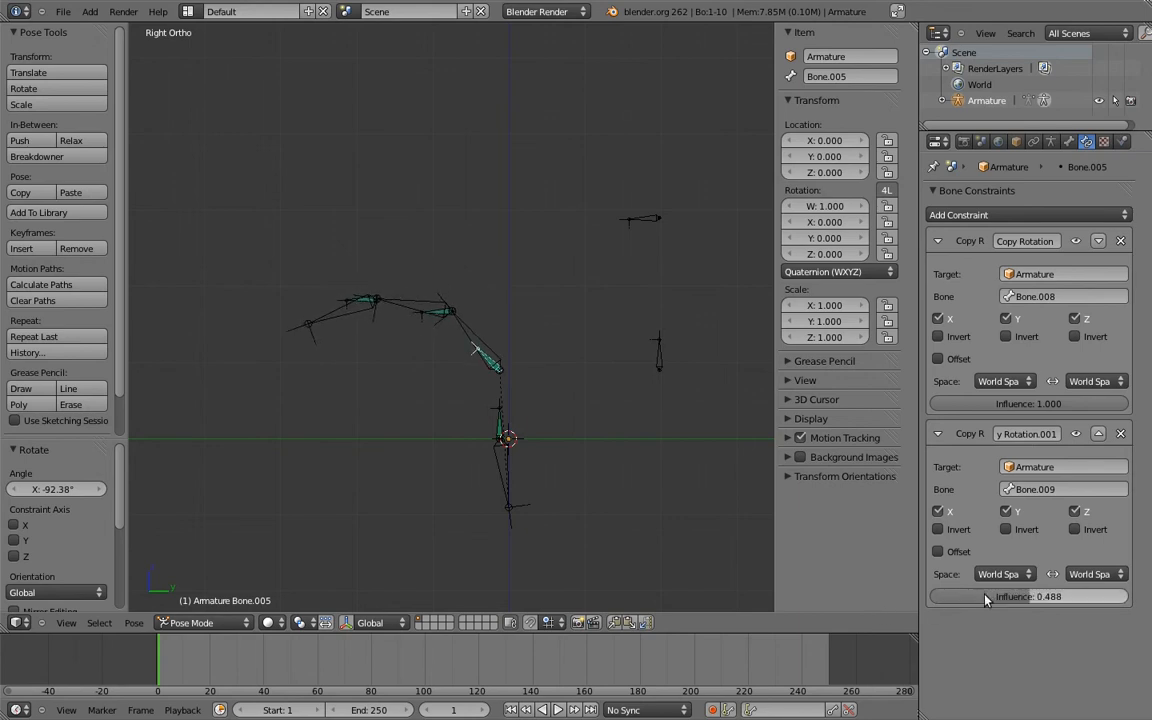
pyautogui.rightClick(437, 311)
pyautogui.moveTo(1070, 595)
pyautogui.mouseDown()
pyautogui.moveTo(942, 628)
pyautogui.moveTo(847, 625)
pyautogui.moveTo(1112, 592)
pyautogui.moveTo(1056, 603)
pyautogui.mouseUp()
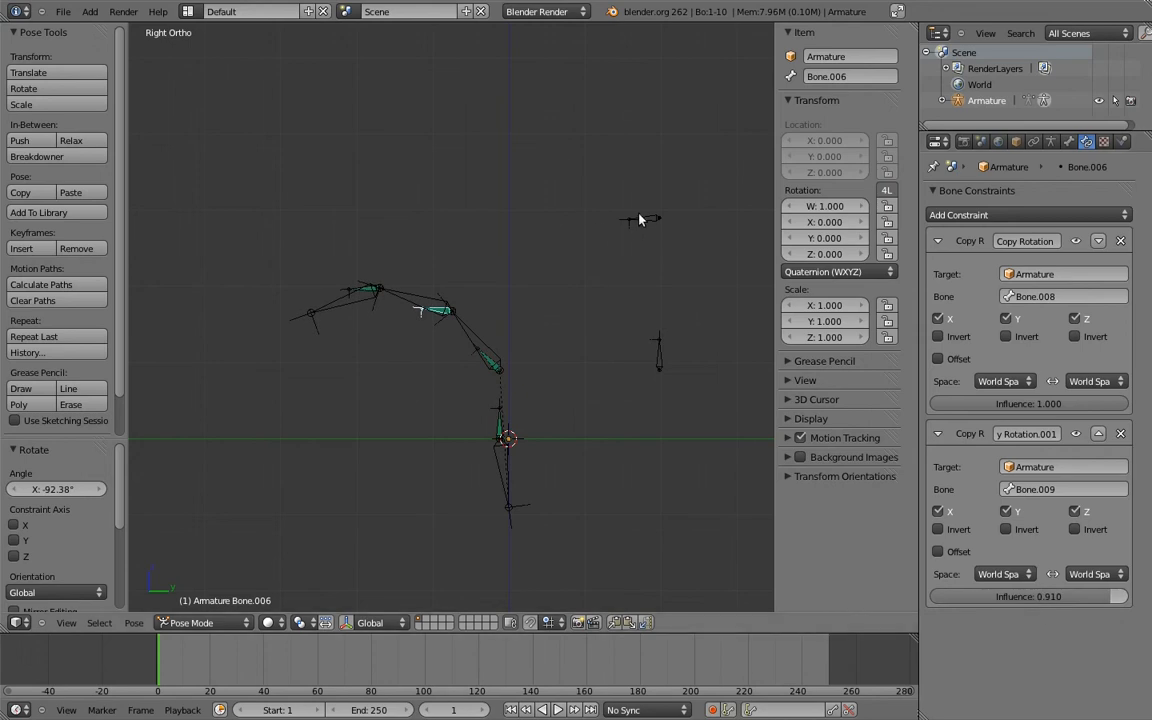
# Rotate the upper detached bone back about 118°, try rotating the lower one, and clear the rotation of all bones.
pyautogui.rightClick(639, 219)
pyautogui.press('r')
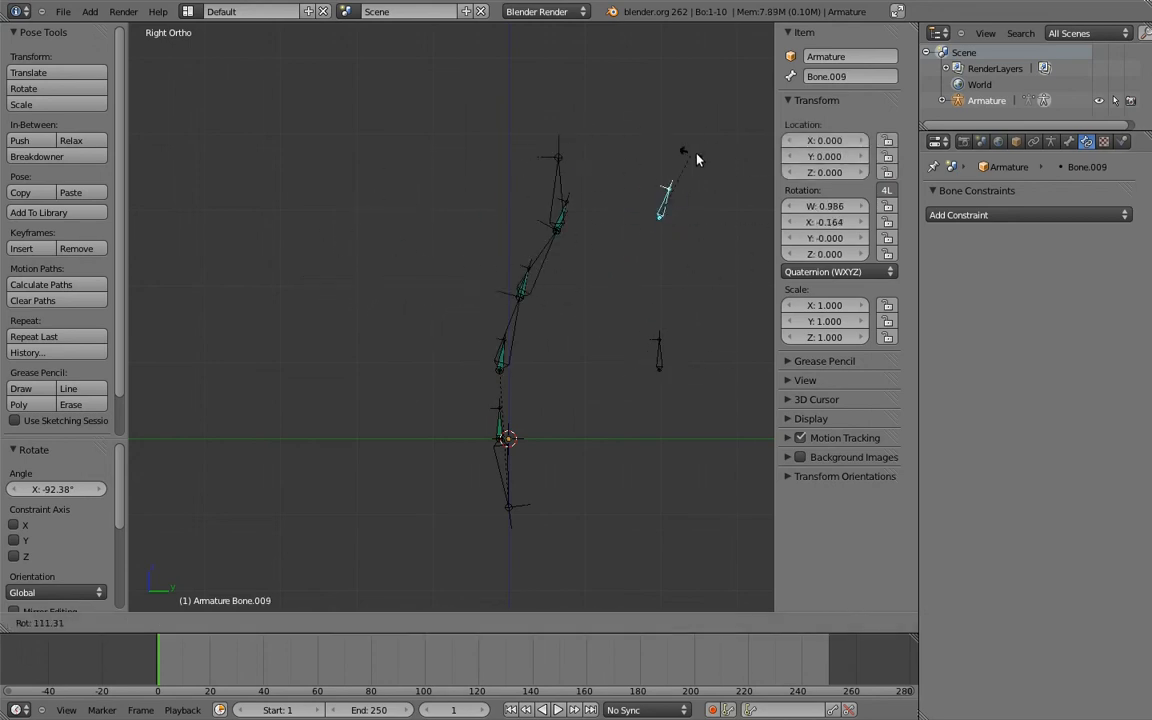
pyautogui.click(670, 345)
pyautogui.rightClick(672, 330)
pyautogui.press('r')
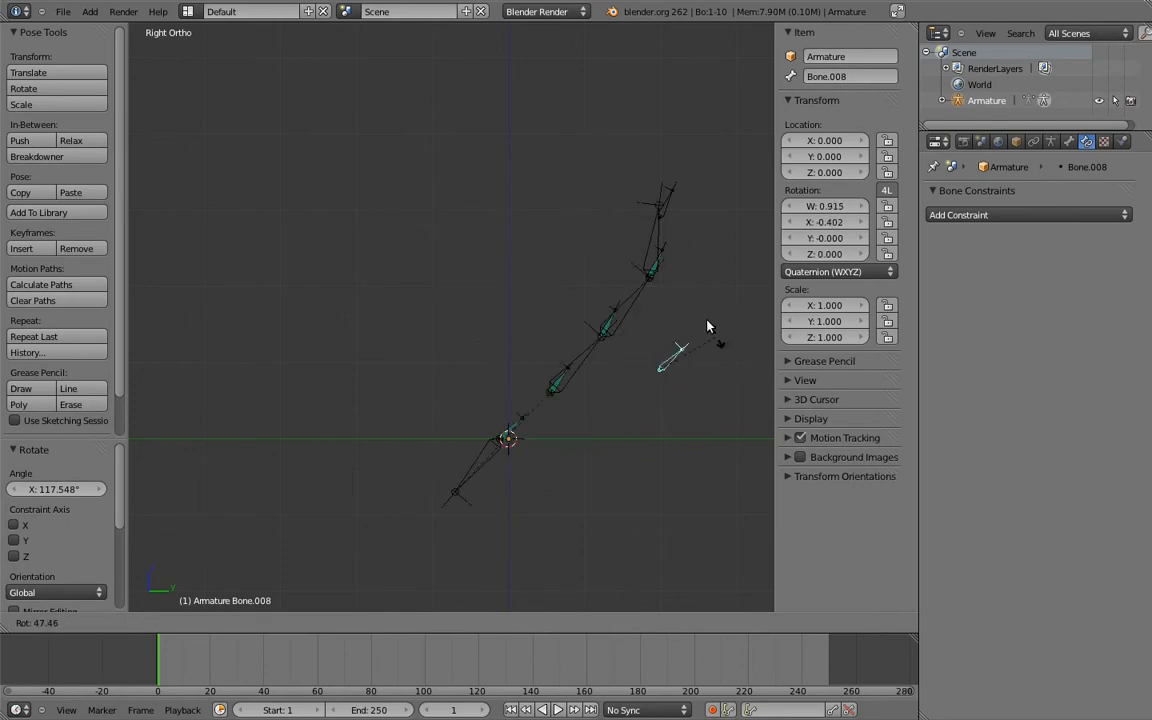
pyautogui.rightClick(641, 263)
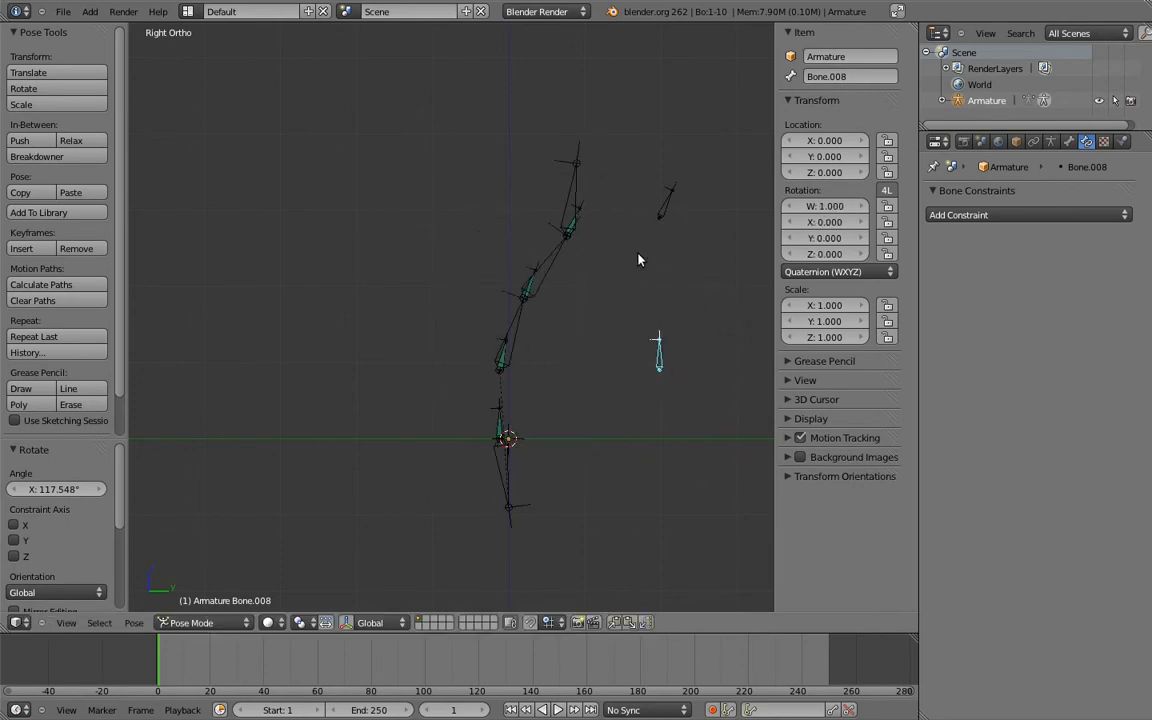
pyautogui.press('a')
pyautogui.press('a')
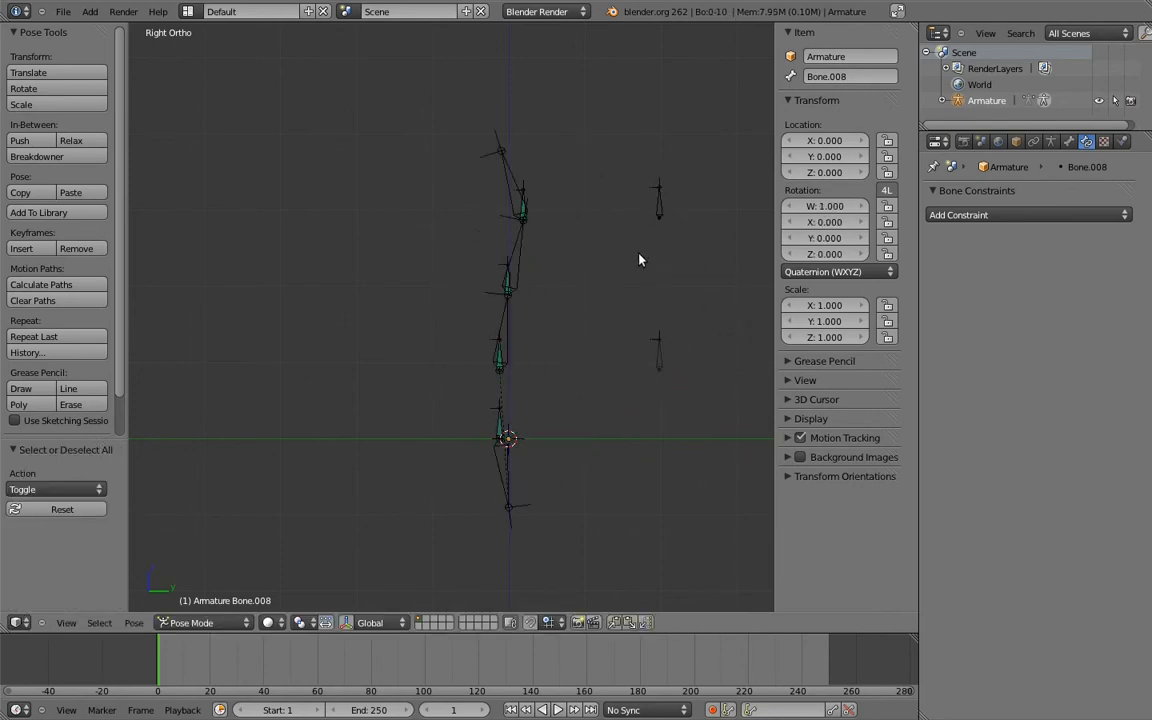
# In Edit Mode, raise the tip of the lowest small vertical bone 0.2 units along the Z axis.
pyautogui.rightClick(503, 455)
pyautogui.press('Tab')
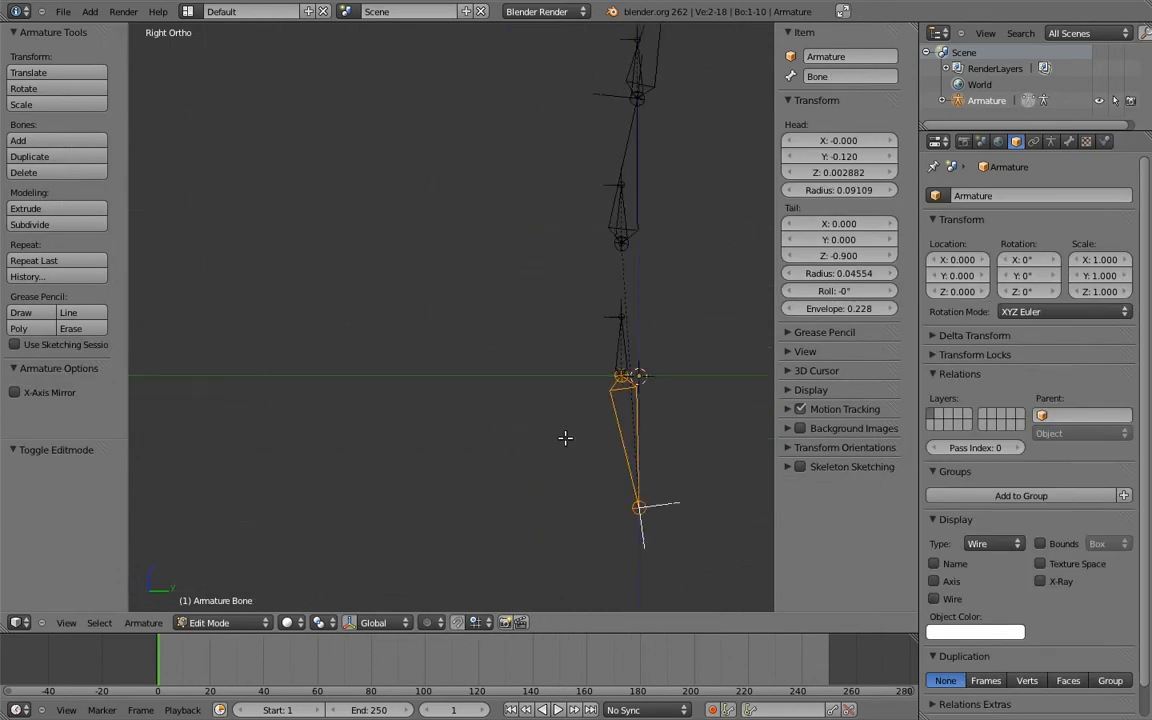
pyautogui.rightClick(527, 385)
pyautogui.press('g')
pyautogui.press('z')
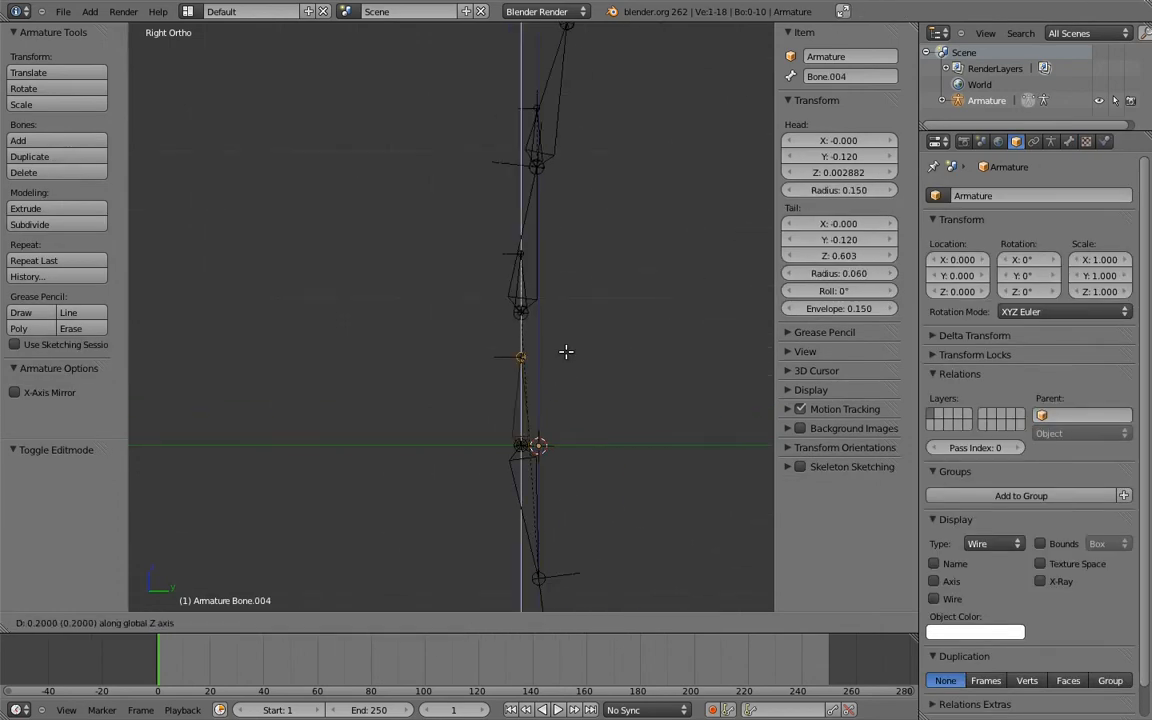
pyautogui.click(565, 356)
# Move the lowest small bone and the reversed bottom bone up 0.9 units along Z, and return to Pose Mode with nothing selected.
pyautogui.rightClick(526, 415)
pyautogui.keyDown('shift'); pyautogui.rightClick(536, 513); pyautogui.keyUp('shift')
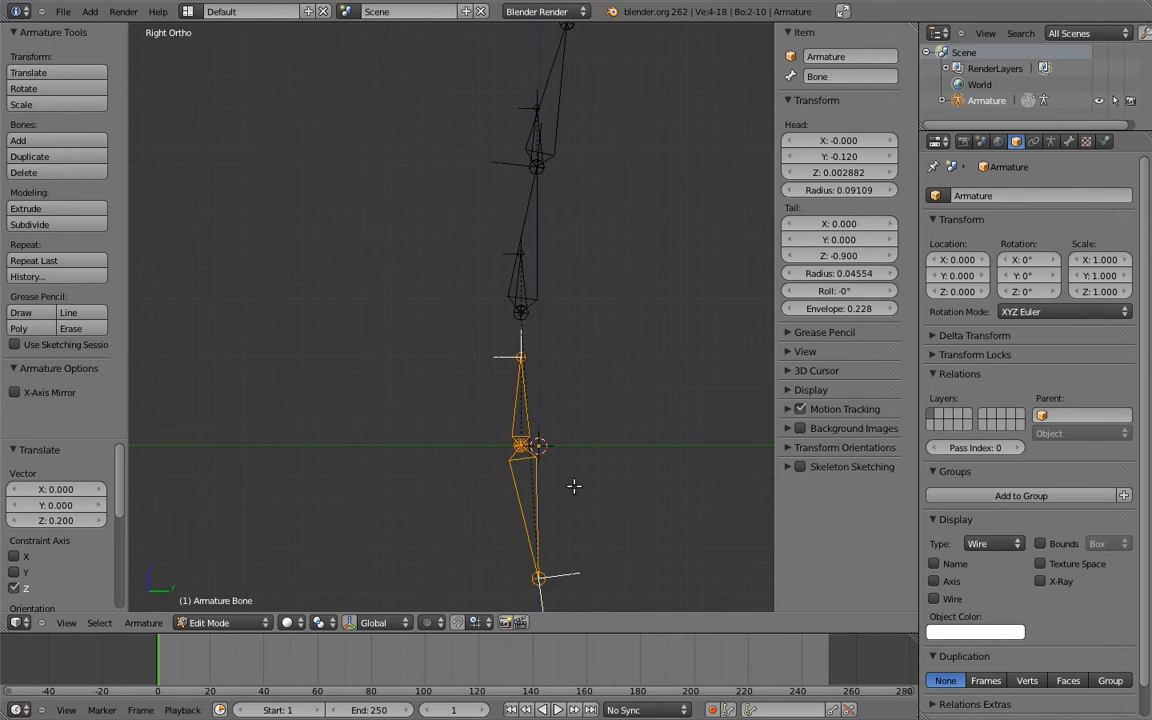
pyautogui.press('g')
pyautogui.press('z')
pyautogui.click(600, 390)
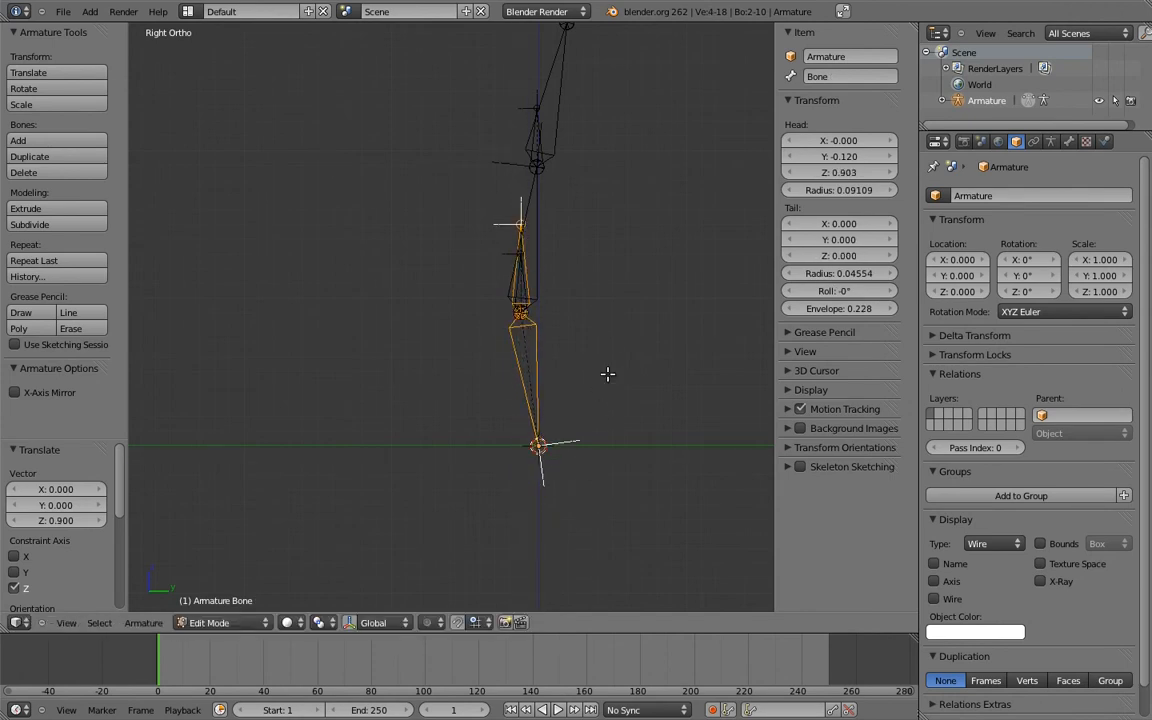
pyautogui.scroll(-2, 606, 372)
pyautogui.keyDown('shift'); pyautogui.moveTo(583, 265); pyautogui.dragTo(538, 345, button='middle'); pyautogui.keyUp('shift')
pyautogui.hotkey('ctrl', 'Tab')
pyautogui.scroll(-1, 578, 368)
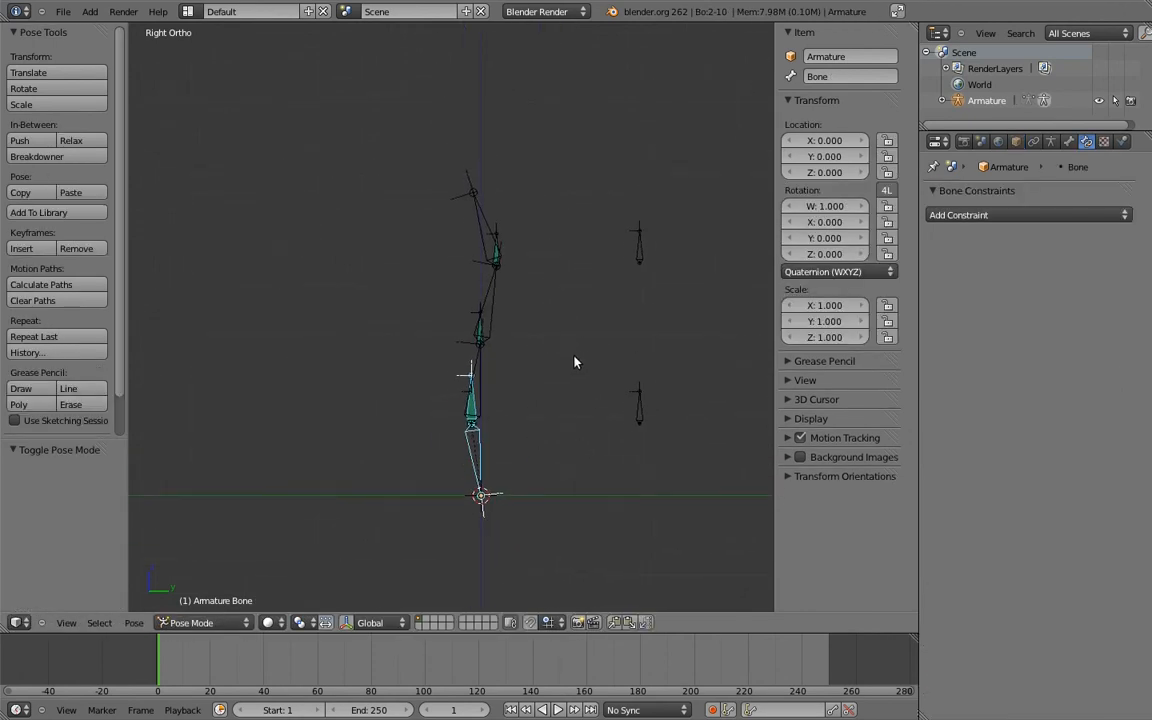
pyautogui.press('a')
# Test the chain's bending by rotating the upper detached bone about -99° and back the other way about 198°.
pyautogui.rightClick(628, 240)
pyautogui.press('r')
pyautogui.click(522, 278)
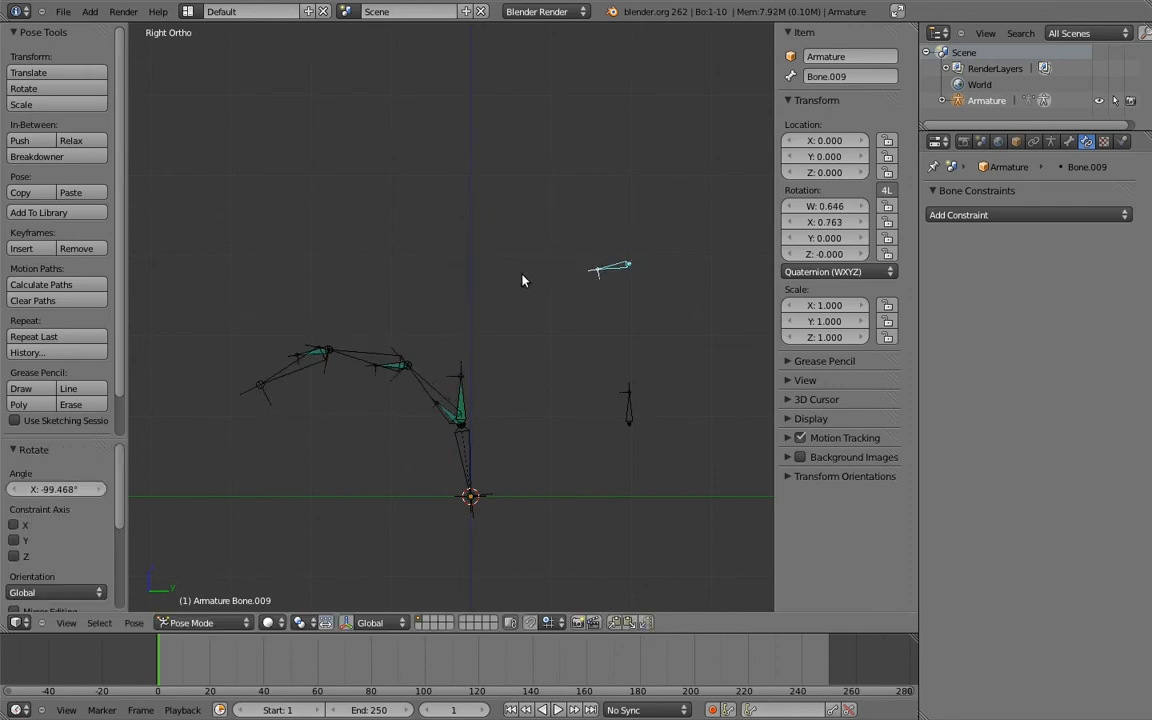
pyautogui.press('r')
pyautogui.click(689, 397)
pyautogui.rightClick(598, 265)
pyautogui.press('r')
pyautogui.click(707, 398)
# Rotate the lower detached bone about -76° and swing the upper detached bone to the opposite side.
pyautogui.rightClick(612, 382)
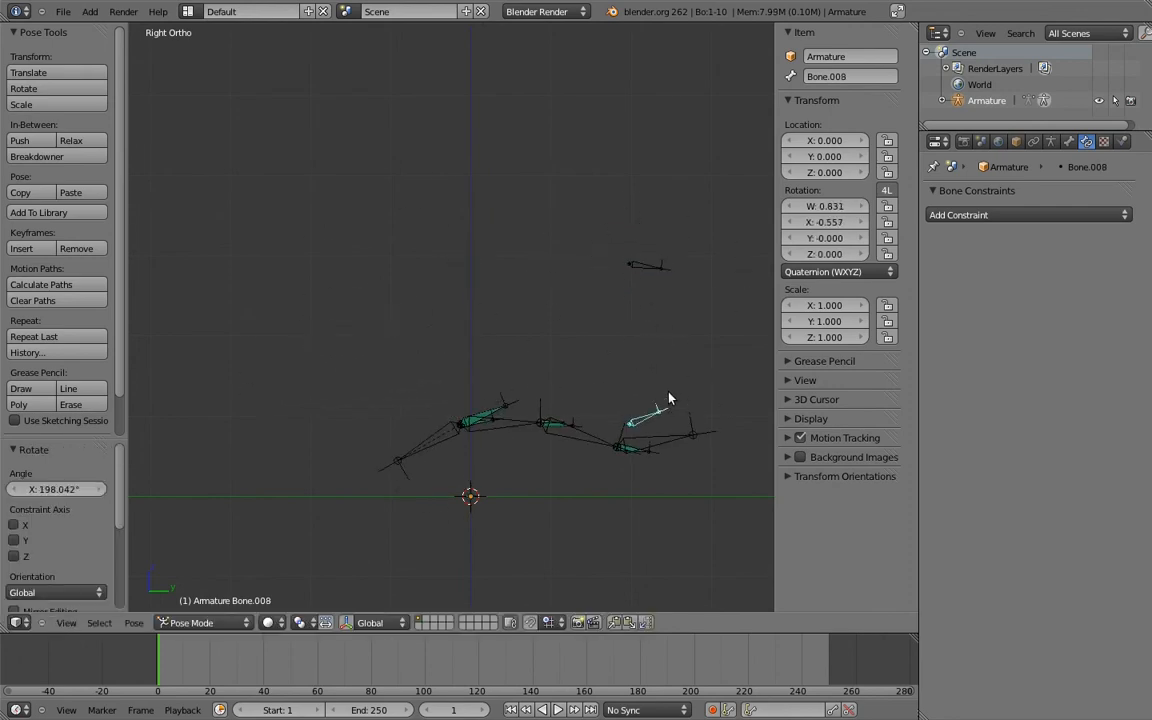
pyautogui.press('r')
pyautogui.click(505, 284)
pyautogui.rightClick(643, 266)
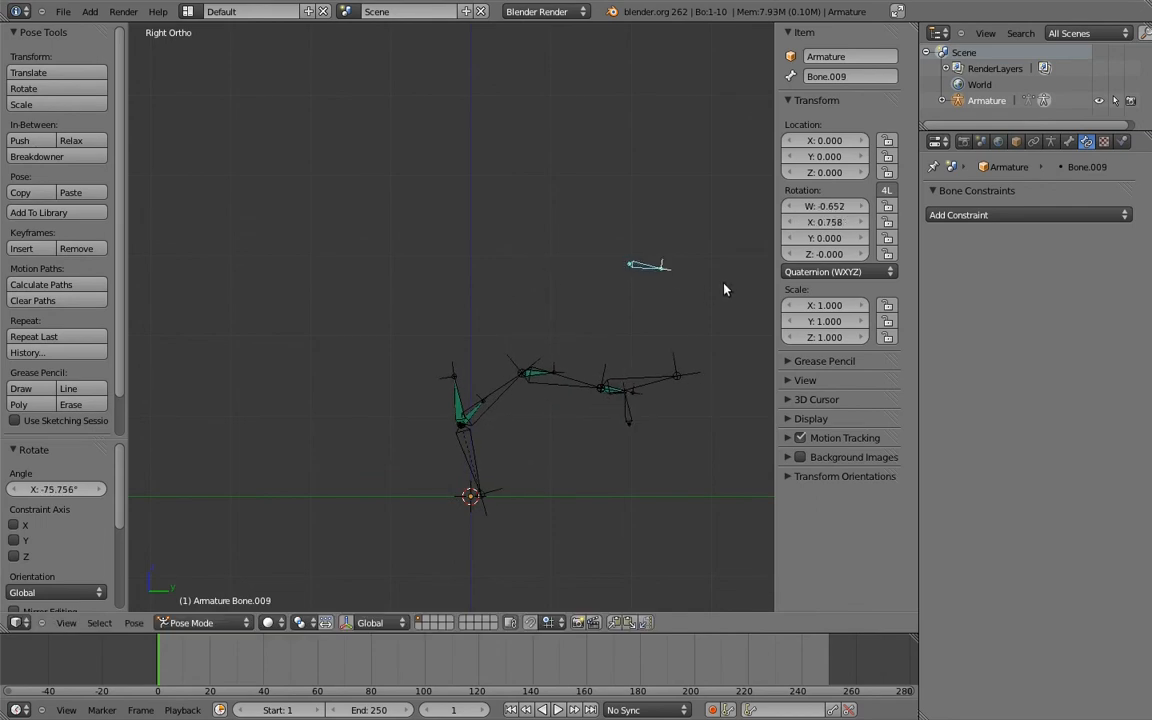
pyautogui.press('r')
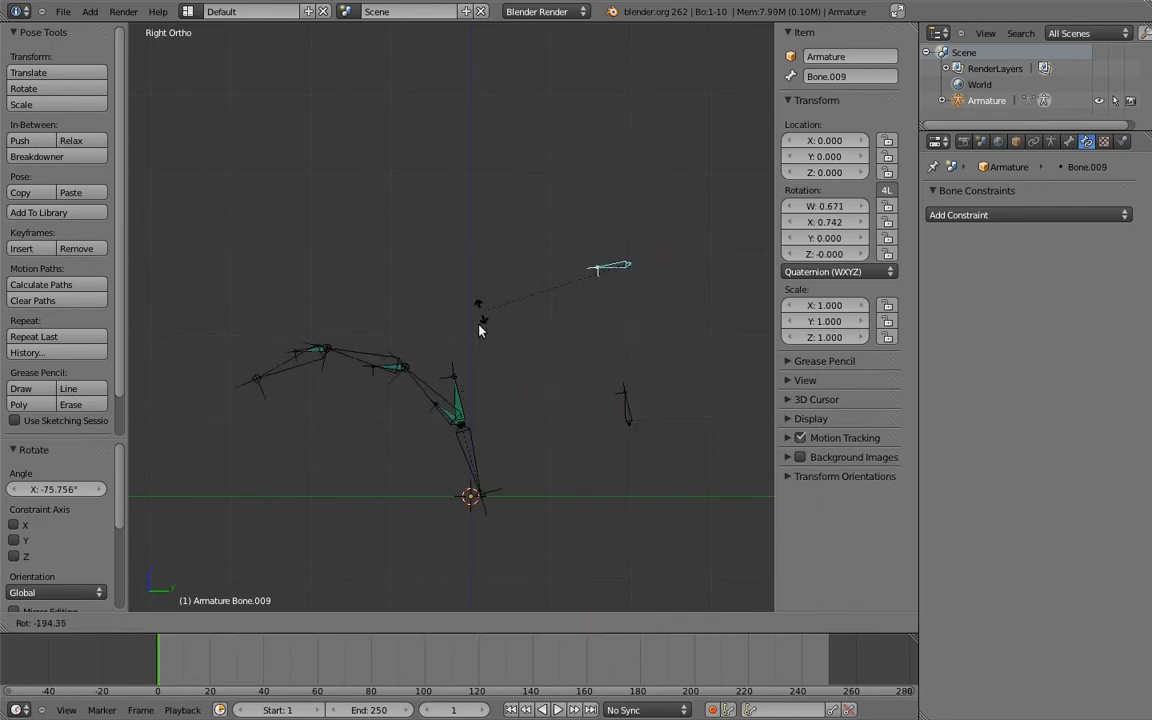
pyautogui.click(486, 328)
# Clear the rotation of all bones and deselect them.
pyautogui.press('a')
pyautogui.press('a')
pyautogui.hotkey('alt', 'r')
pyautogui.press('a')
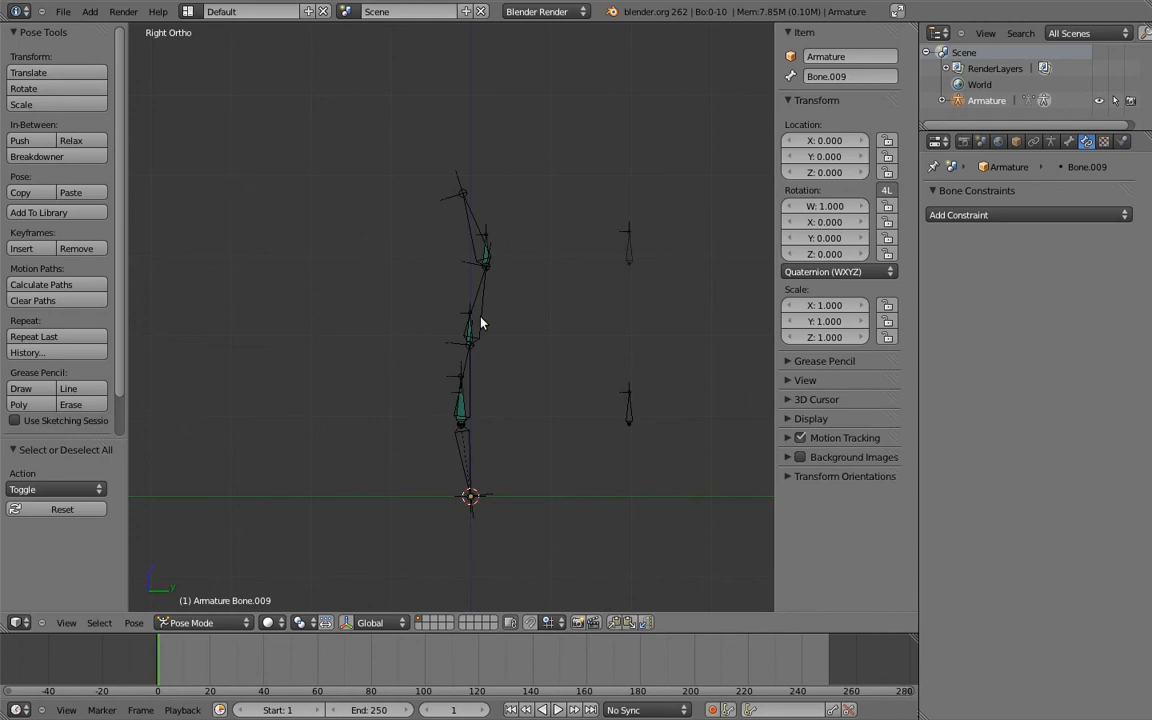